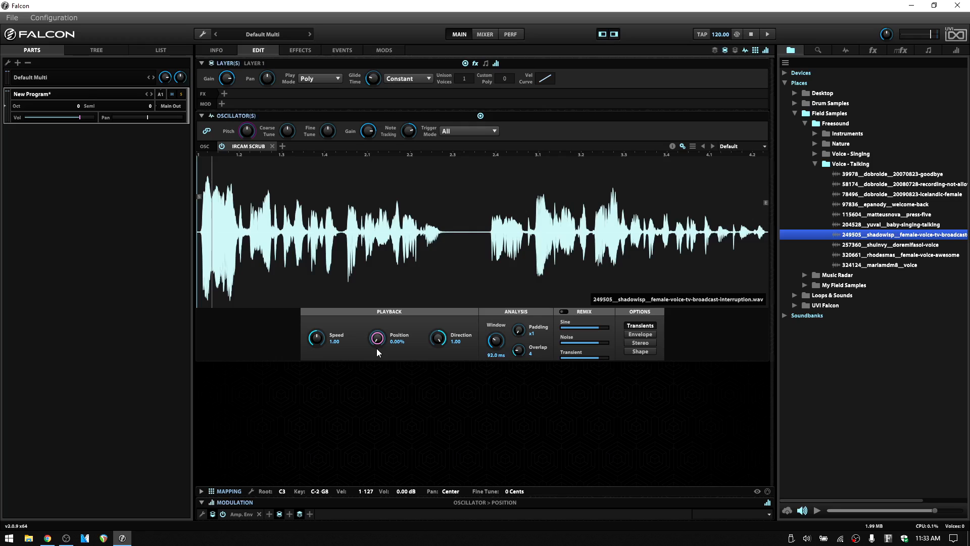
Assign the IRCAM Scrub oscillator's Speed, Position and Direction to MIDI CC 14, 15 and 16 with MIDI Learn
{"action": "right_click", "coordinate": [316, 343]}
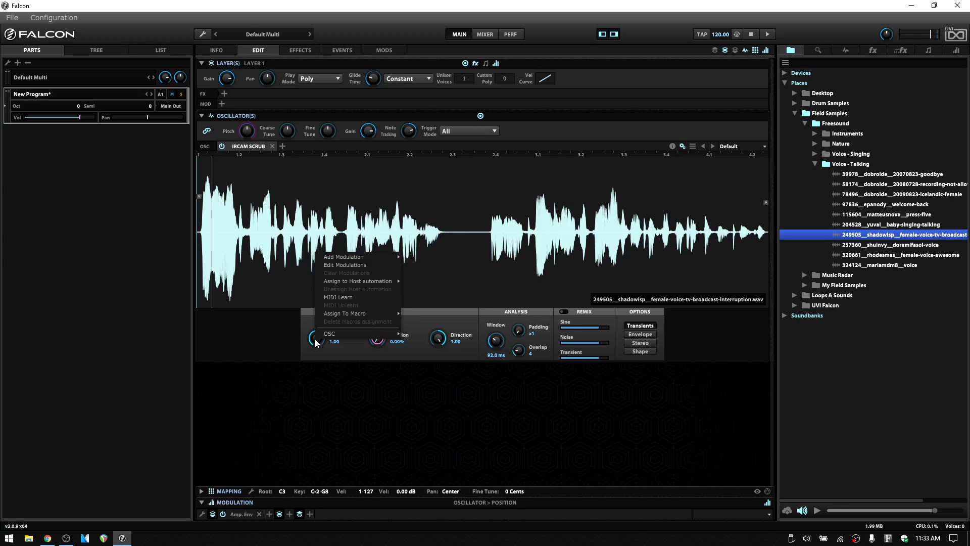
{"action": "left_click", "coordinate": [348, 297]}
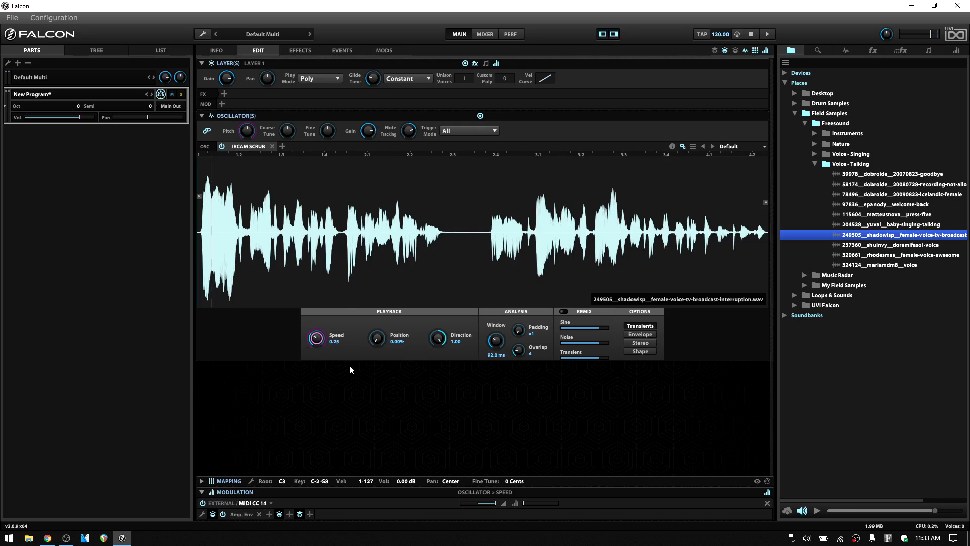
{"action": "right_click", "coordinate": [377, 338]}
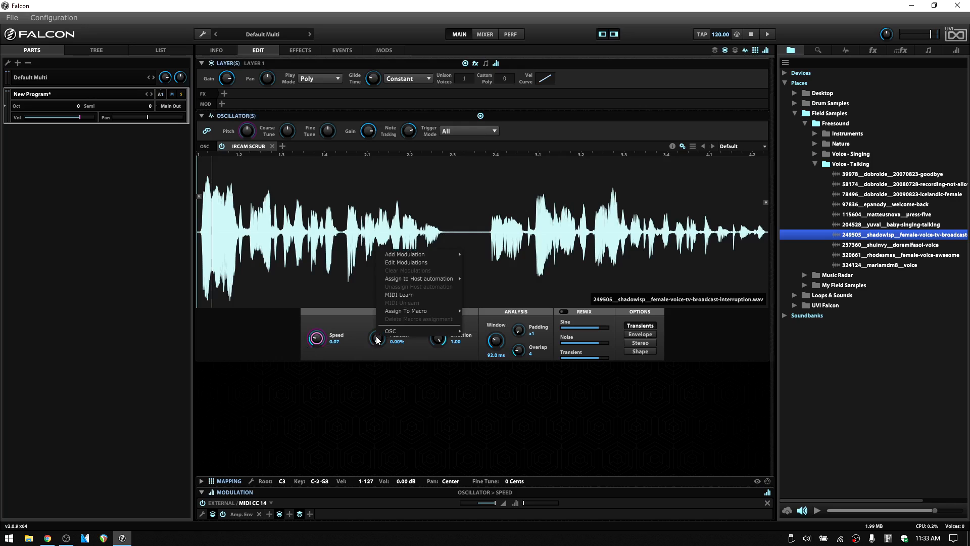
{"action": "left_click", "coordinate": [408, 294]}
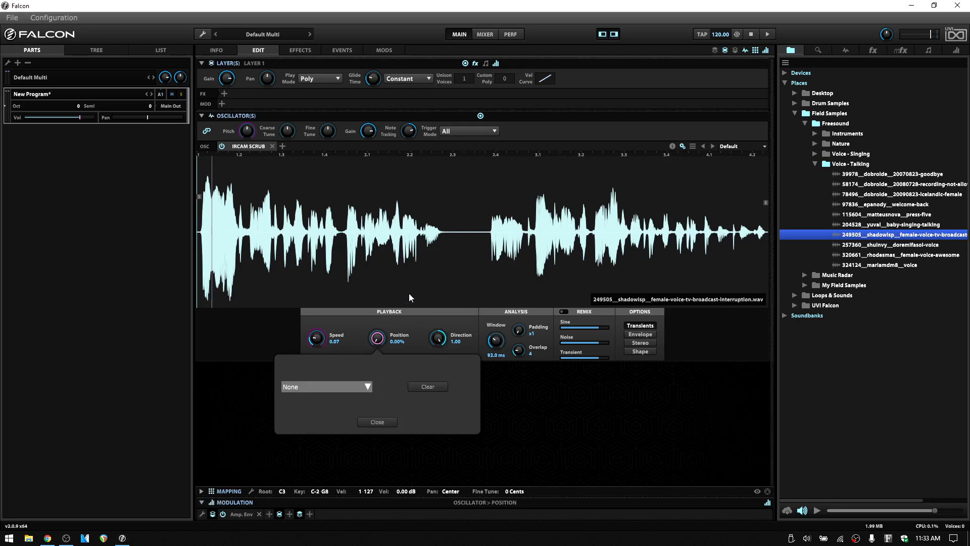
{"action": "right_click", "coordinate": [438, 336]}
{"action": "left_click", "coordinate": [468, 296]}
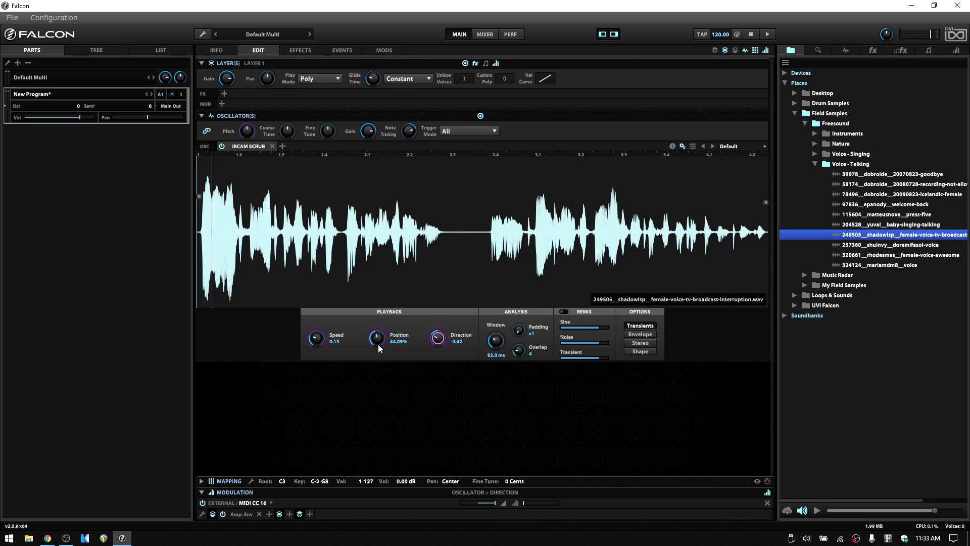
Reset the oscillator's Speed, Position and Direction to their default values
{"action": "double_click", "coordinate": [317, 340]}
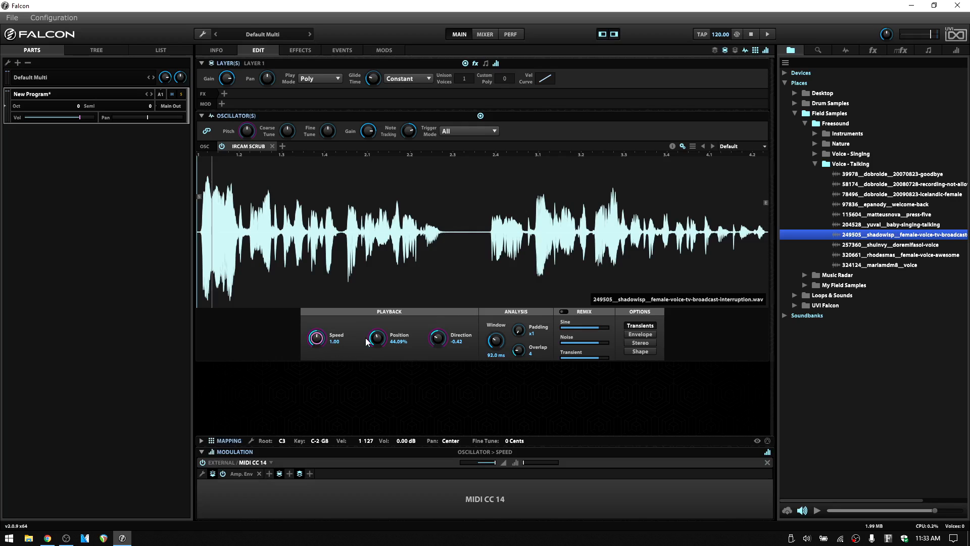
{"action": "double_click", "coordinate": [380, 338]}
{"action": "double_click", "coordinate": [440, 340]}
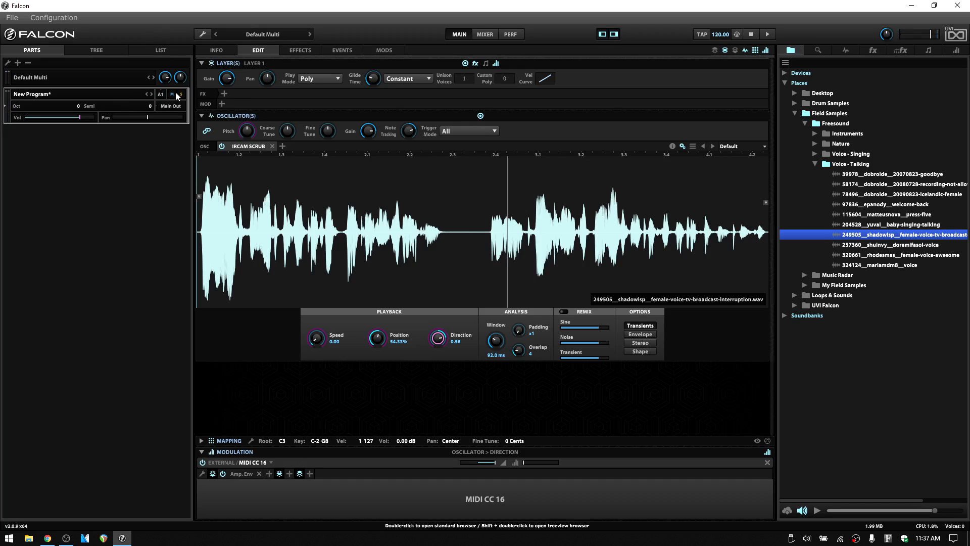
Add a Dual Delay effect to the layer using the Alter Echo stereo delay preset
{"action": "left_click", "coordinate": [223, 95]}
{"action": "mouse_move", "coordinate": [250, 106]}
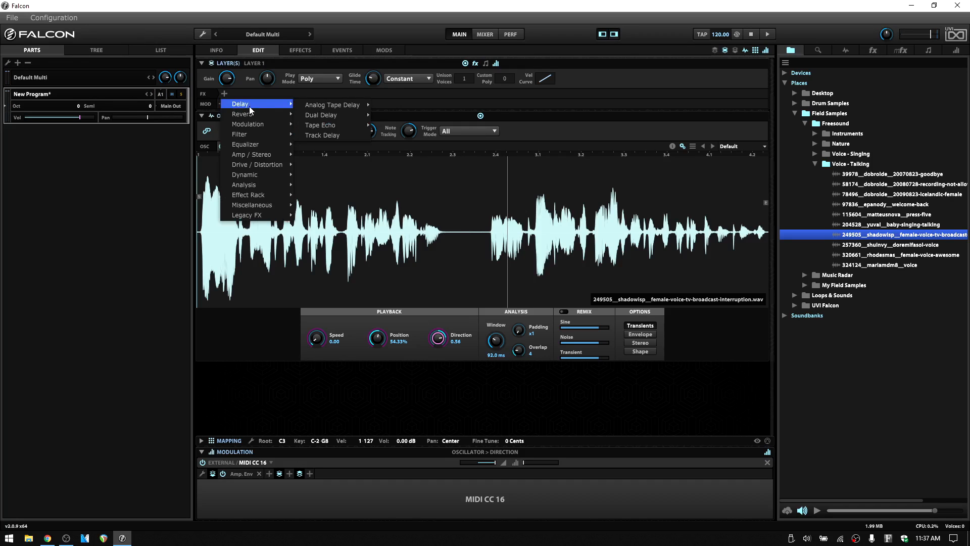
{"action": "mouse_move", "coordinate": [336, 115]}
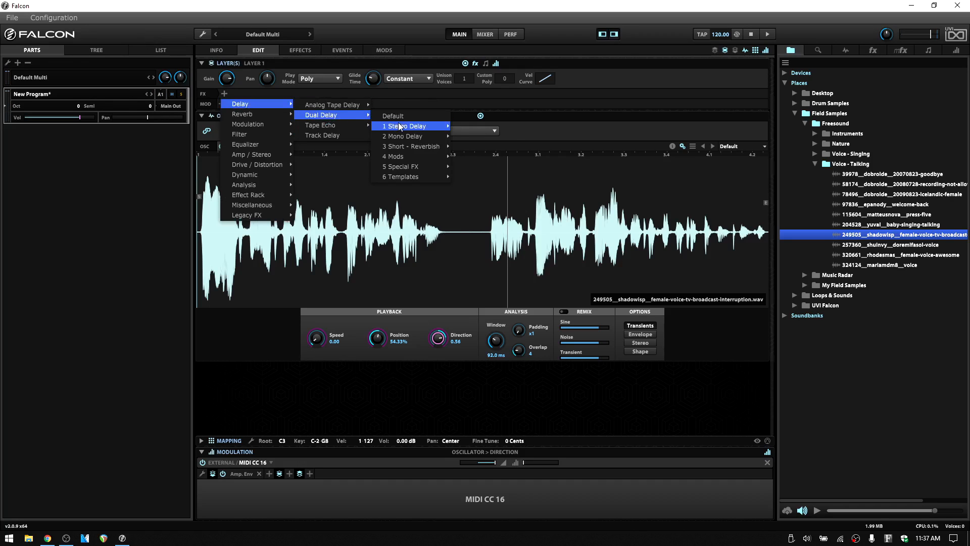
{"action": "mouse_move", "coordinate": [399, 127]}
{"action": "left_click", "coordinate": [470, 130]}
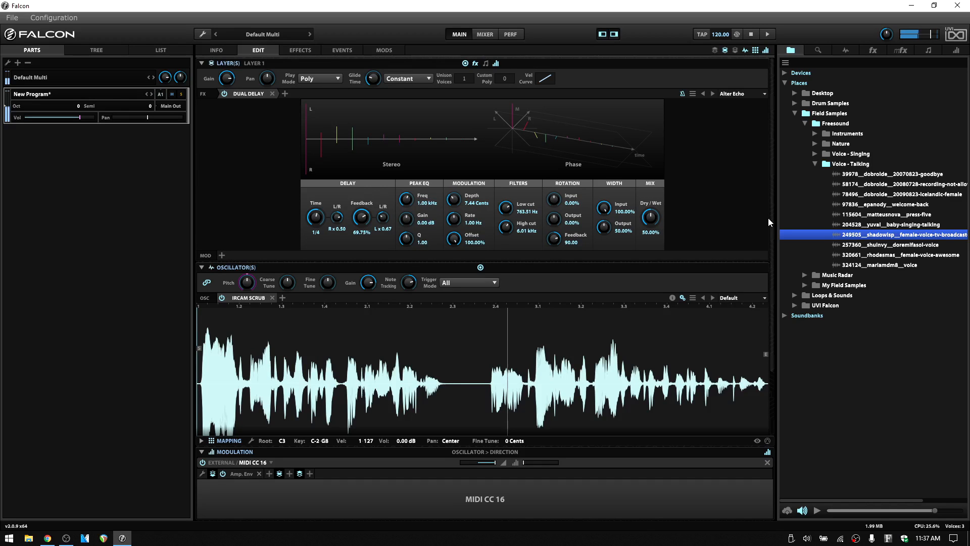
Set the amplitude envelope's attack to 2.08 ms and the Dual Delay's dry/wet mix to 27.20%
{"action": "left_click_drag", "start_coordinate": [772, 219], "coordinate": [773, 265]}
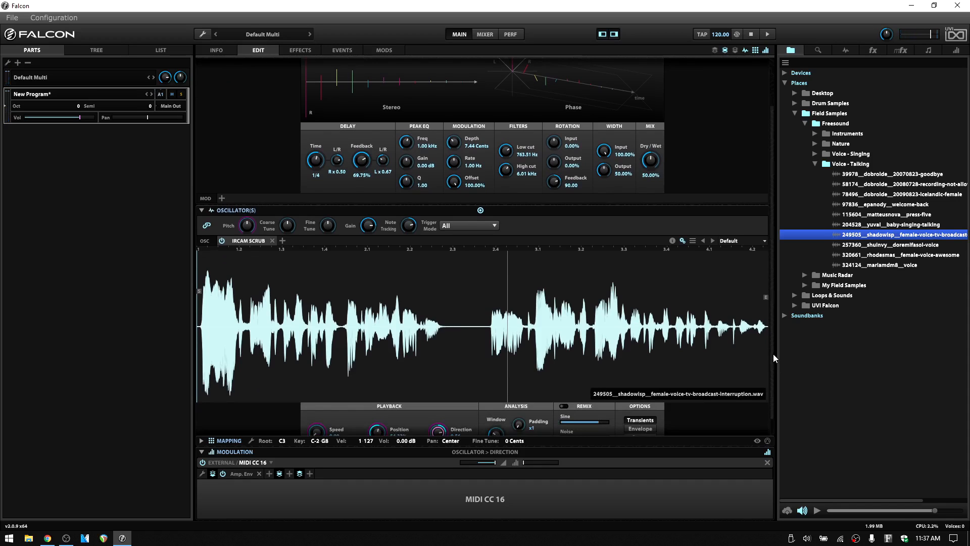
{"action": "left_click", "coordinate": [241, 473]}
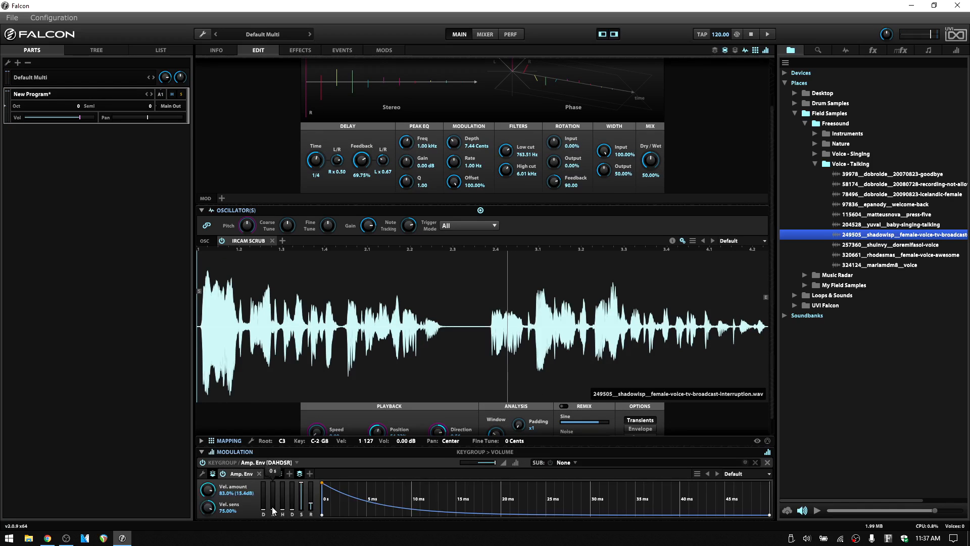
{"action": "left_click_drag", "start_coordinate": [272, 509], "coordinate": [272, 509]}
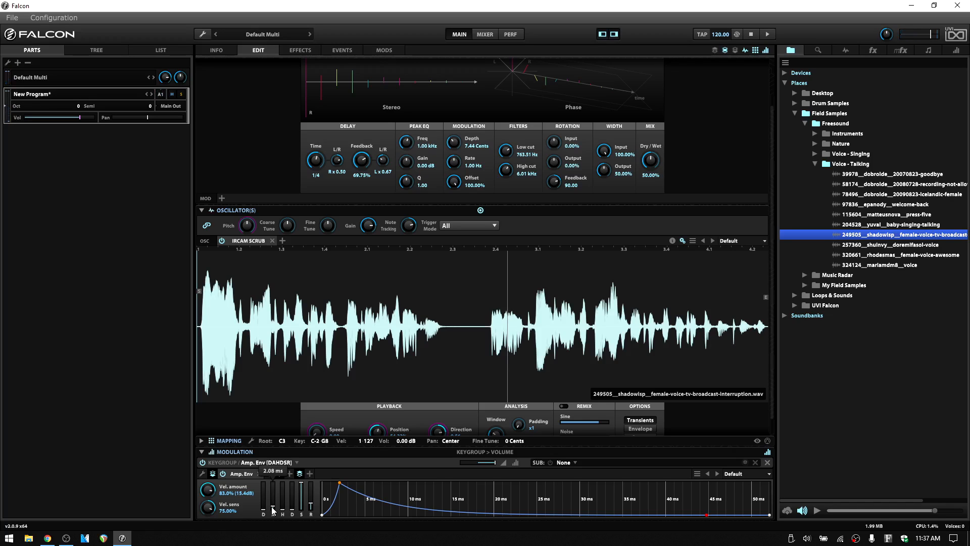
{"action": "left_click_drag", "start_coordinate": [650, 160], "coordinate": [653, 187]}
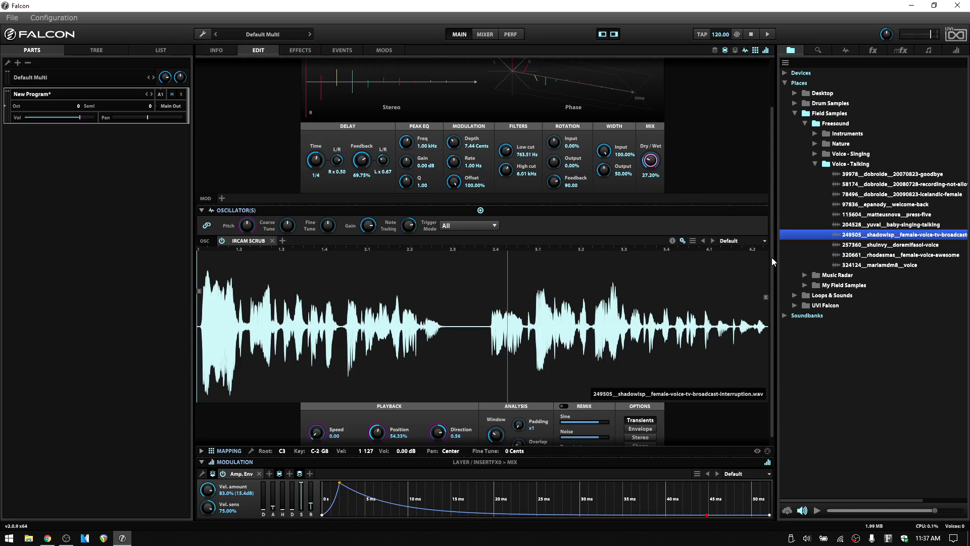
Add a new layer Multi Envelope as modulation for the oscillator's Position
{"action": "scroll", "coordinate": [772, 265], "scroll_direction": "down", "scroll_amount": 1}
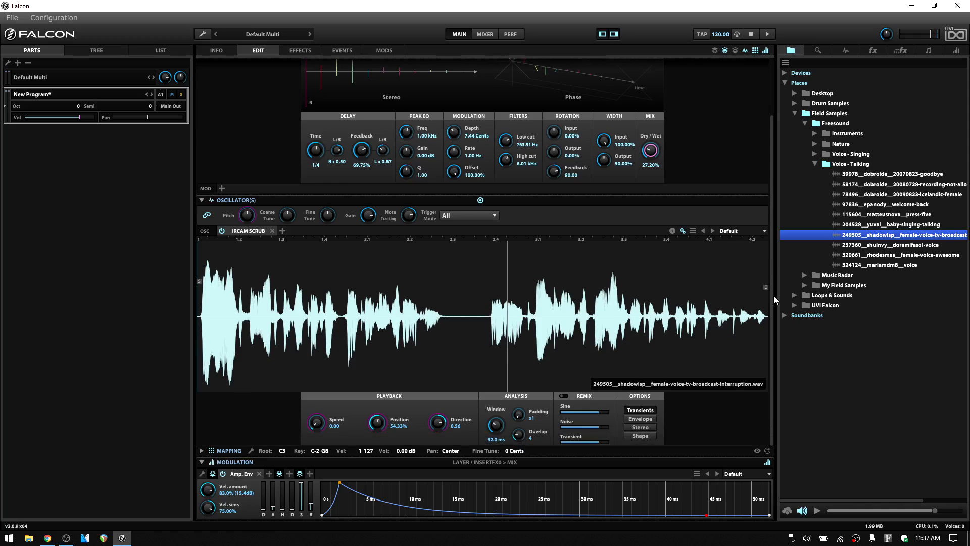
{"action": "right_click", "coordinate": [378, 424]}
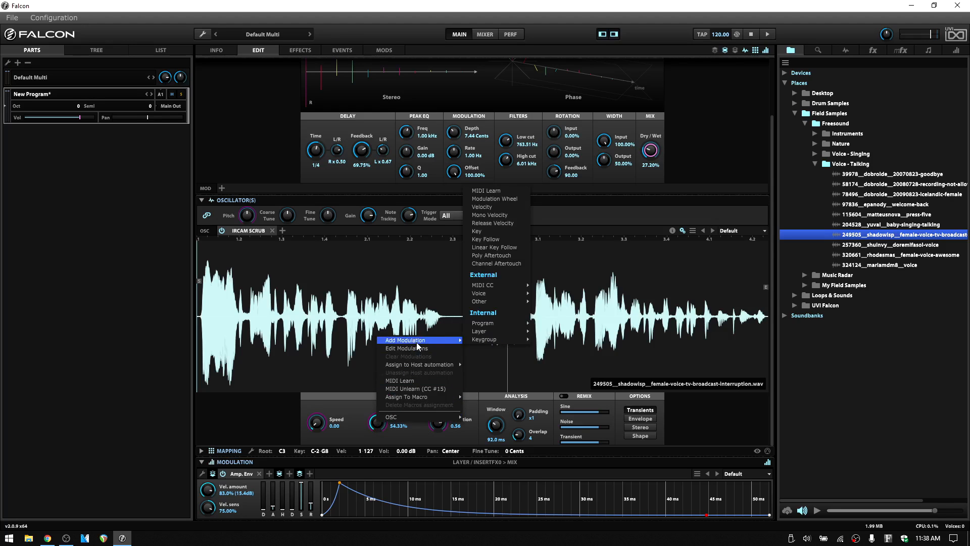
{"action": "mouse_move", "coordinate": [459, 342]}
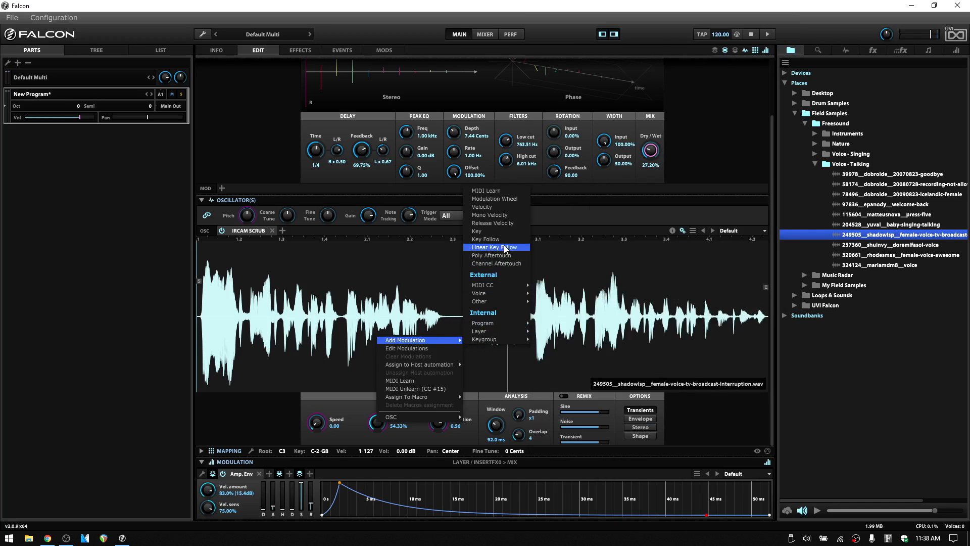
{"action": "mouse_move", "coordinate": [492, 333]}
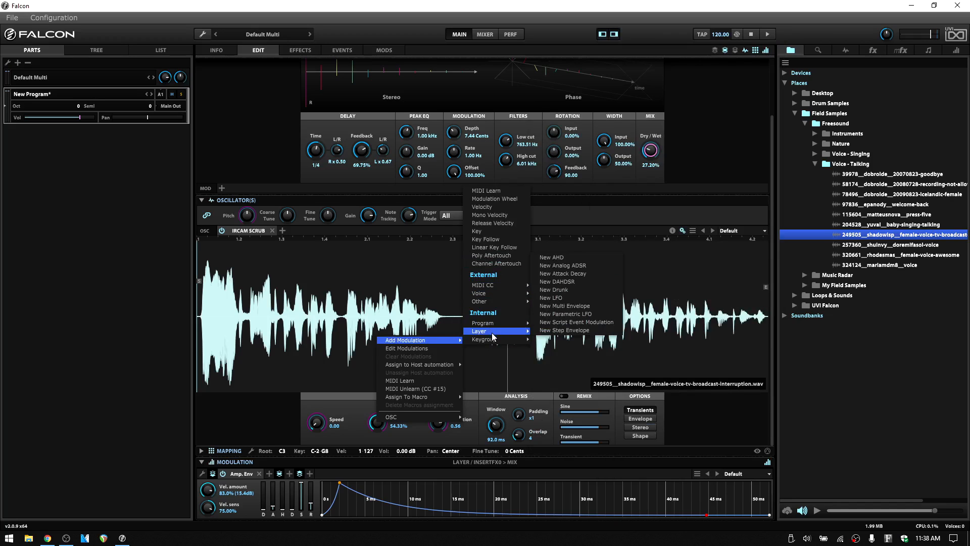
{"action": "left_click", "coordinate": [580, 306]}
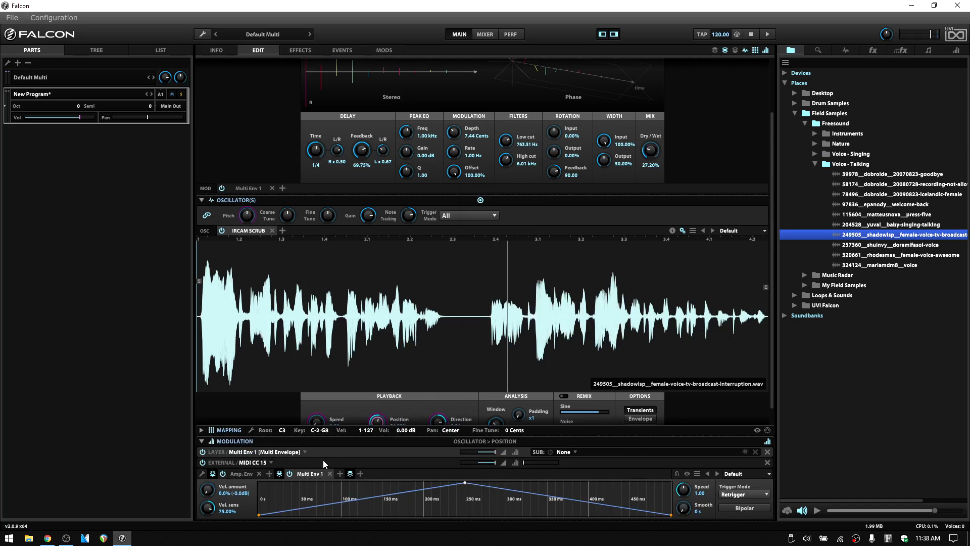
Add three points to the multi-envelope's rising slope, shaping peaks at about 60 and 235 ms with a valley at about 130 ms
{"action": "double_click", "coordinate": [315, 505]}
{"action": "double_click", "coordinate": [384, 494]}
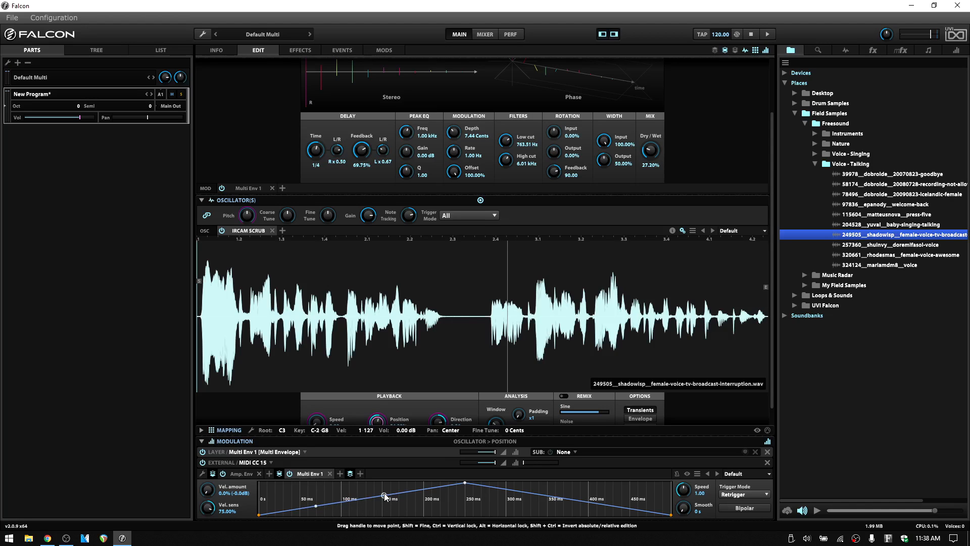
{"action": "double_click", "coordinate": [424, 489]}
{"action": "left_click_drag", "start_coordinate": [424, 489], "coordinate": [424, 511]}
{"action": "left_click_drag", "start_coordinate": [317, 504], "coordinate": [308, 487]}
{"action": "left_click_drag", "start_coordinate": [386, 495], "coordinate": [365, 515]}
{"action": "left_click_drag", "start_coordinate": [425, 512], "coordinate": [452, 483]}
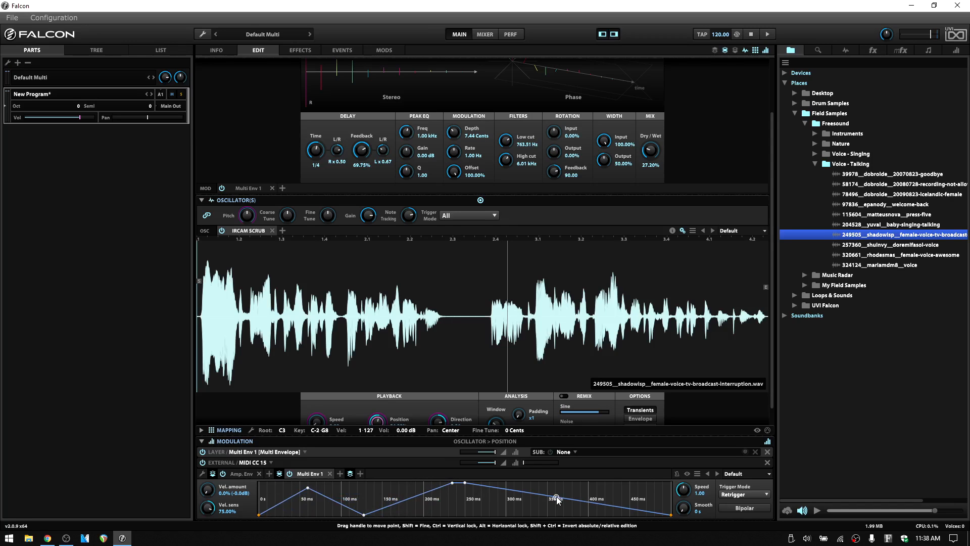
Shape the multi-envelope's second half with peaks at about 375 and 470 ms and valleys at about 295 and 430 ms
{"action": "left_click_drag", "start_coordinate": [556, 496], "coordinate": [569, 490]}
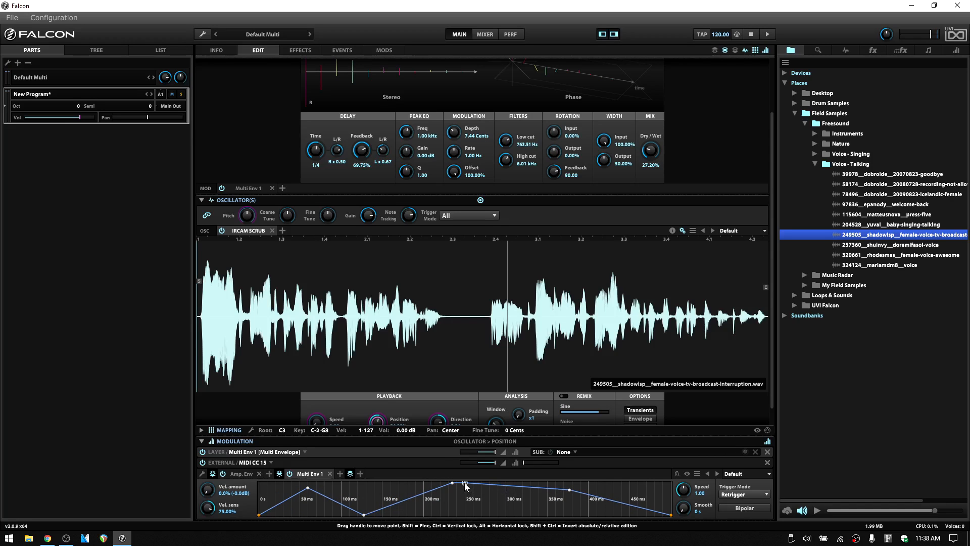
{"action": "left_click_drag", "start_coordinate": [464, 483], "coordinate": [502, 515]}
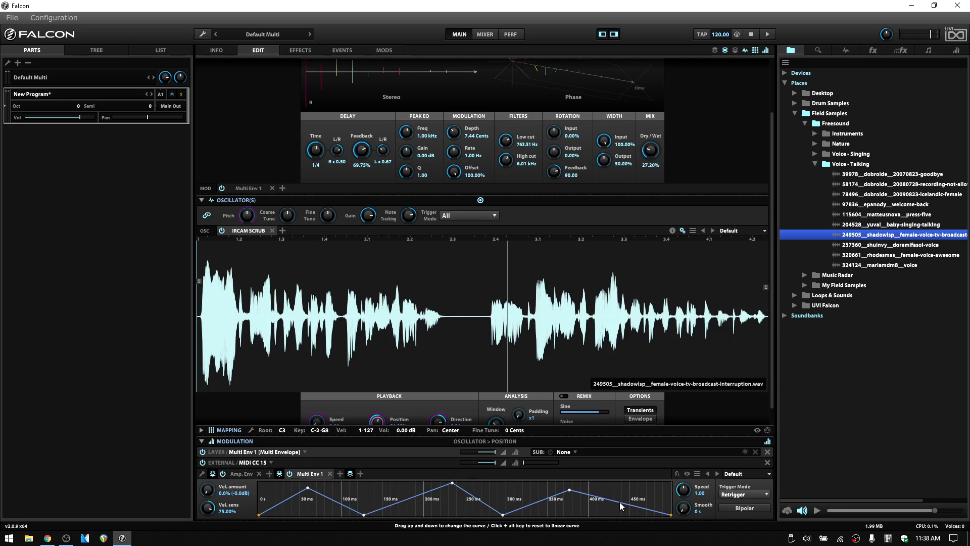
{"action": "left_click_drag", "start_coordinate": [620, 501], "coordinate": [645, 493]}
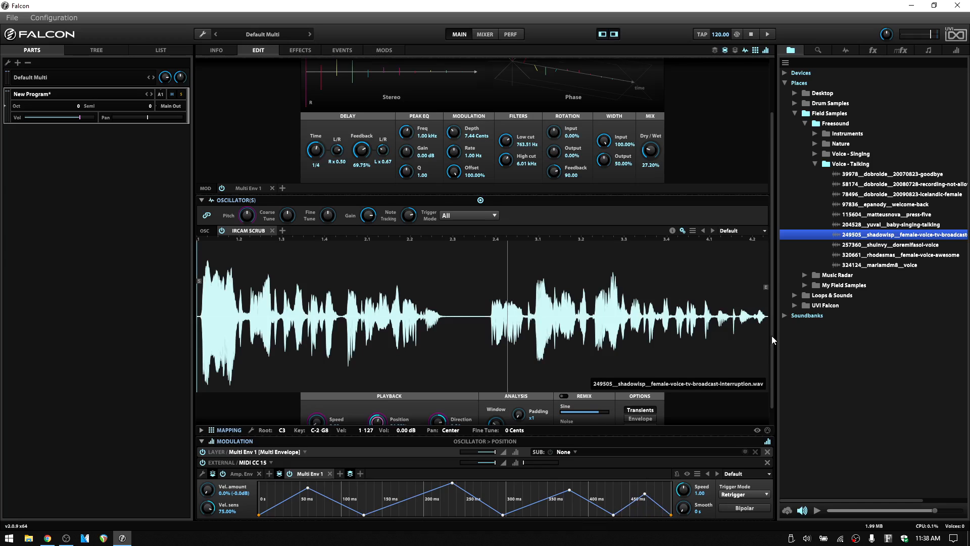
Set the multi-envelope's speed to 0.10 and its smoothing to 1.00 s
{"action": "scroll", "coordinate": [771, 336], "scroll_direction": "down", "scroll_amount": 1}
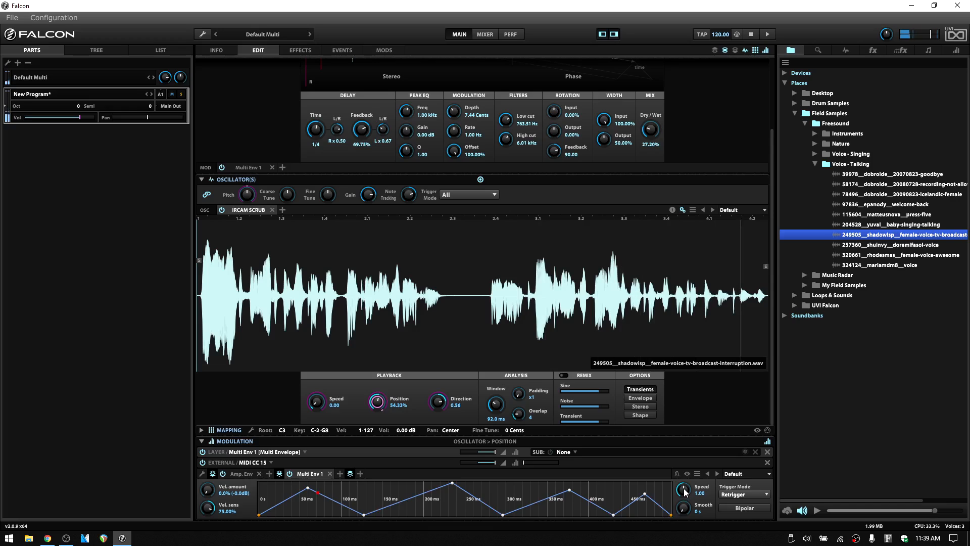
{"action": "mouse_move", "coordinate": [686, 492]}
{"action": "left_mouse_down"}
{"action": "mouse_move", "coordinate": [690, 544]}
{"action": "mouse_move", "coordinate": [683, 490]}
{"action": "left_mouse_up"}
{"action": "left_click_drag", "start_coordinate": [683, 450], "coordinate": [675, 381]}
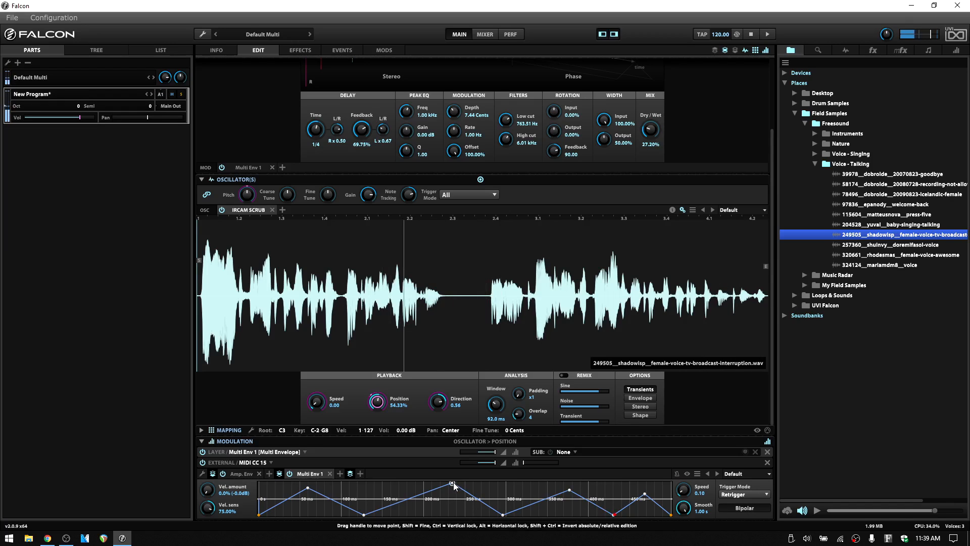
Lower the multi-envelope's tallest peak to the baseline at about 230 ms
{"action": "left_click_drag", "start_coordinate": [456, 483], "coordinate": [499, 481]}
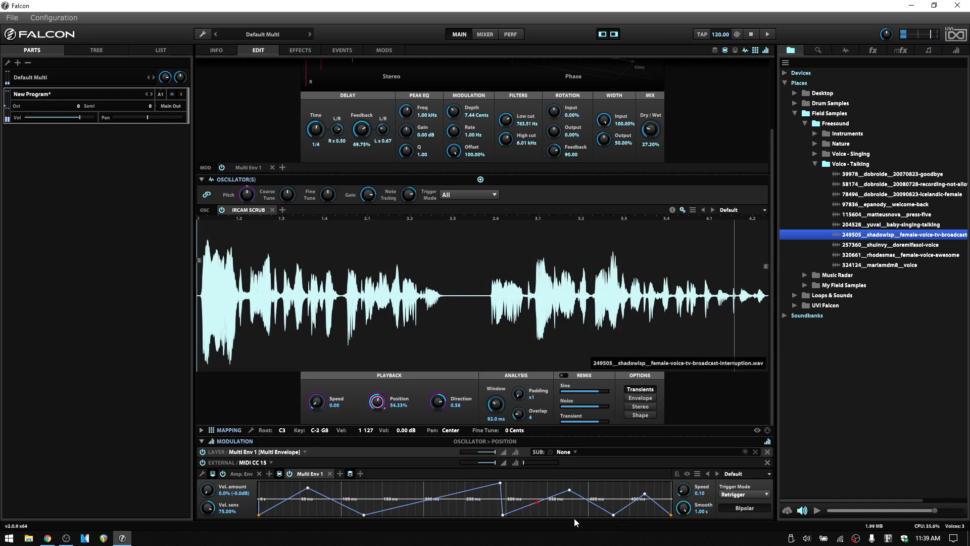
{"action": "key", "text": "ctrl+z"}
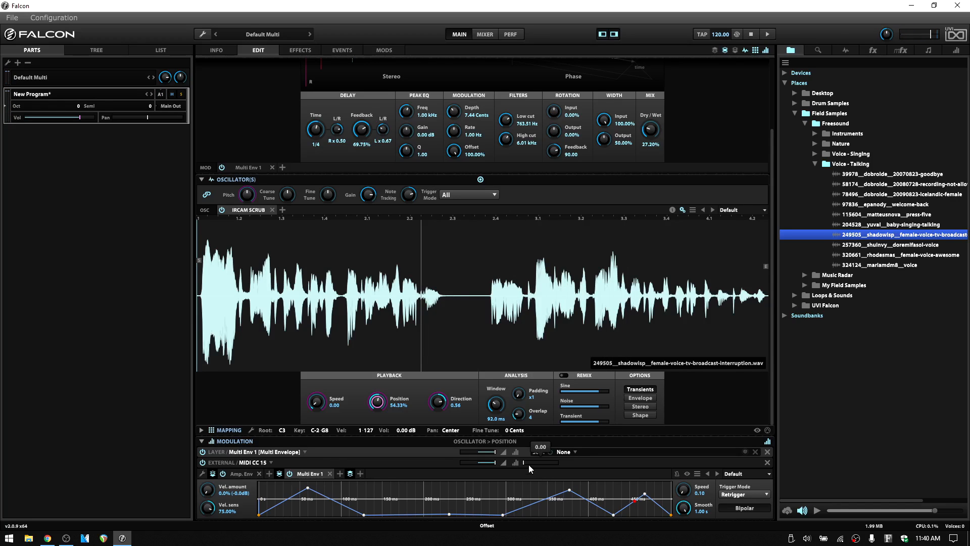
Give Position's MIDI CC 15 modulation a negative ratio and set its offset to 0.74
{"action": "mouse_move", "coordinate": [489, 462]}
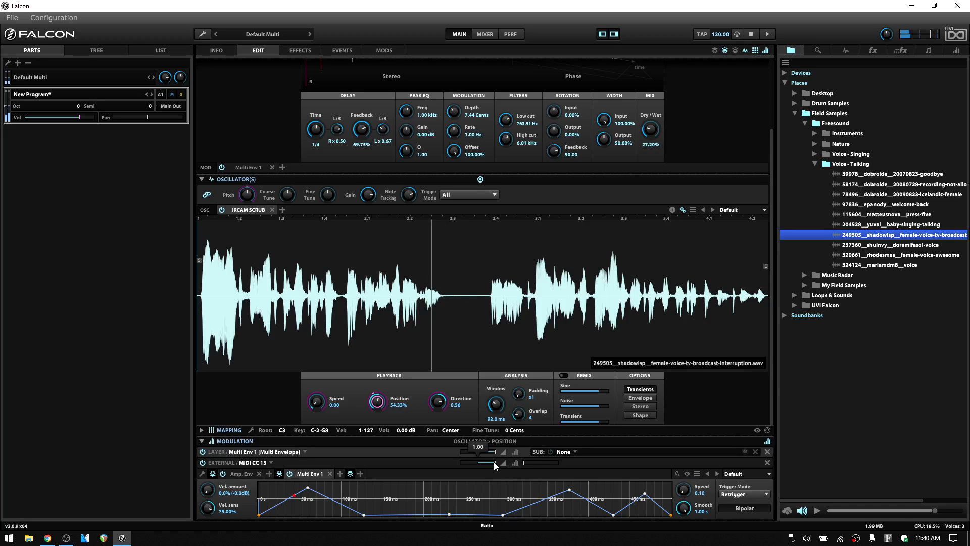
{"action": "left_click_drag", "start_coordinate": [495, 462], "coordinate": [483, 465]}
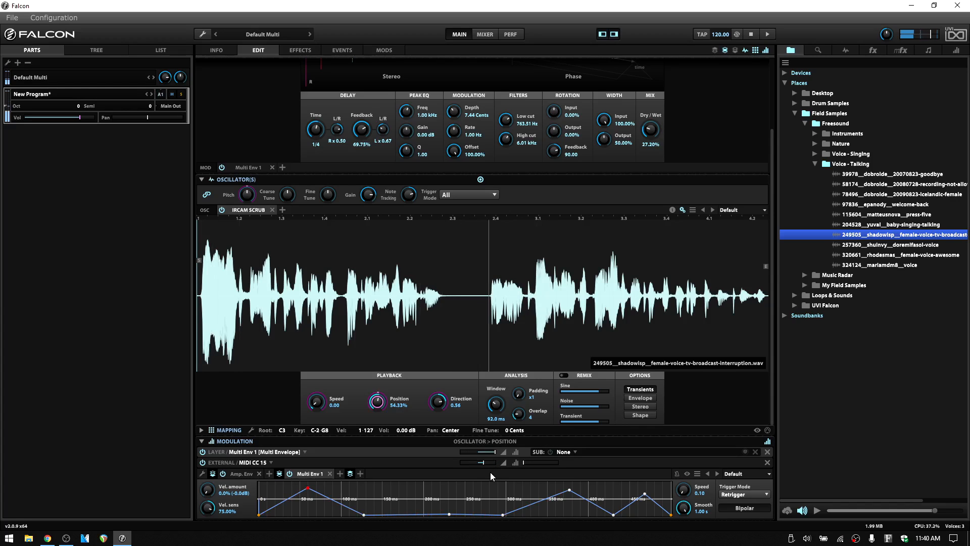
{"action": "left_click_drag", "start_coordinate": [482, 463], "coordinate": [547, 463]}
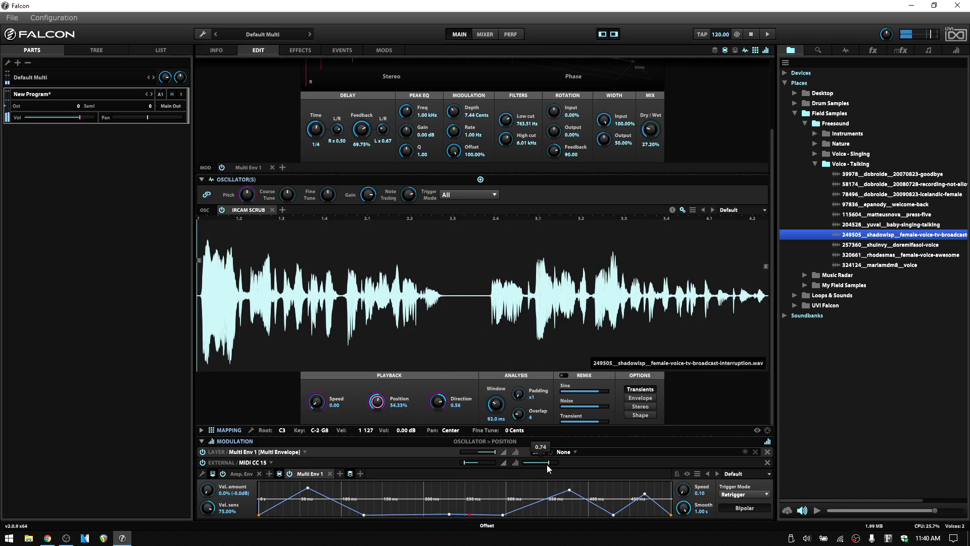
Clear the multi-envelope modulation from the oscillator's Position
{"action": "right_click", "coordinate": [376, 401]}
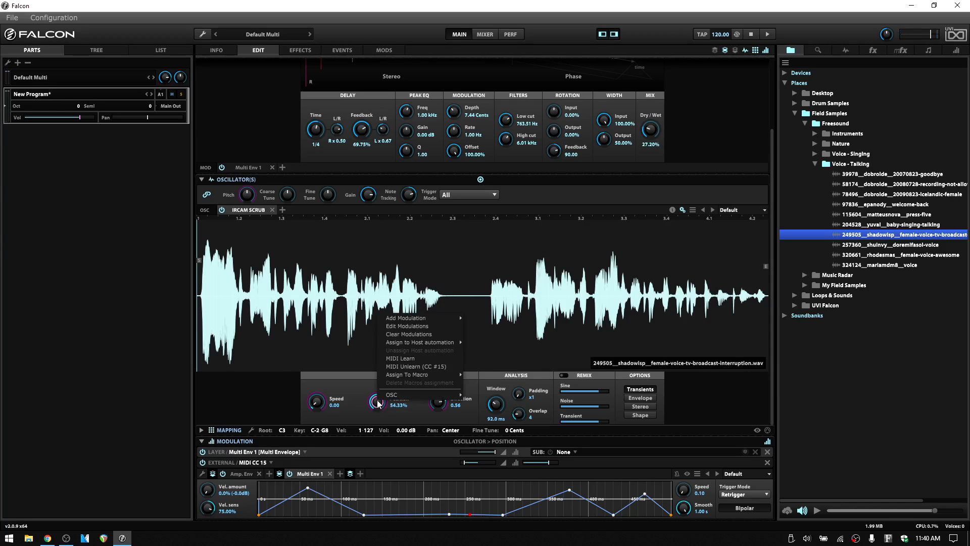
{"action": "mouse_move", "coordinate": [409, 342]}
{"action": "left_click", "coordinate": [413, 335]}
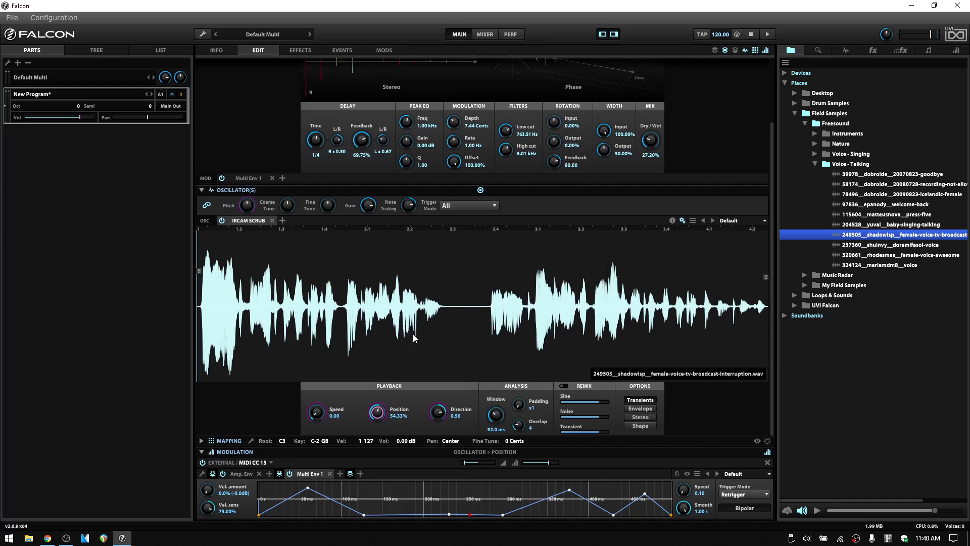
Modulate the IRCAM Scrub oscillator's Position with a new layer-level LFO
{"action": "right_click", "coordinate": [376, 413]}
{"action": "mouse_move", "coordinate": [423, 330]}
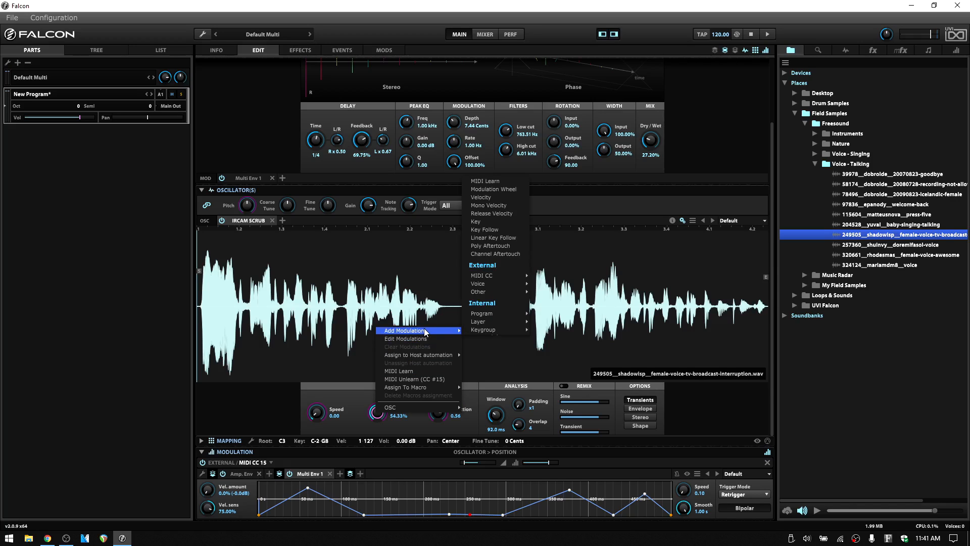
{"action": "mouse_move", "coordinate": [501, 320]}
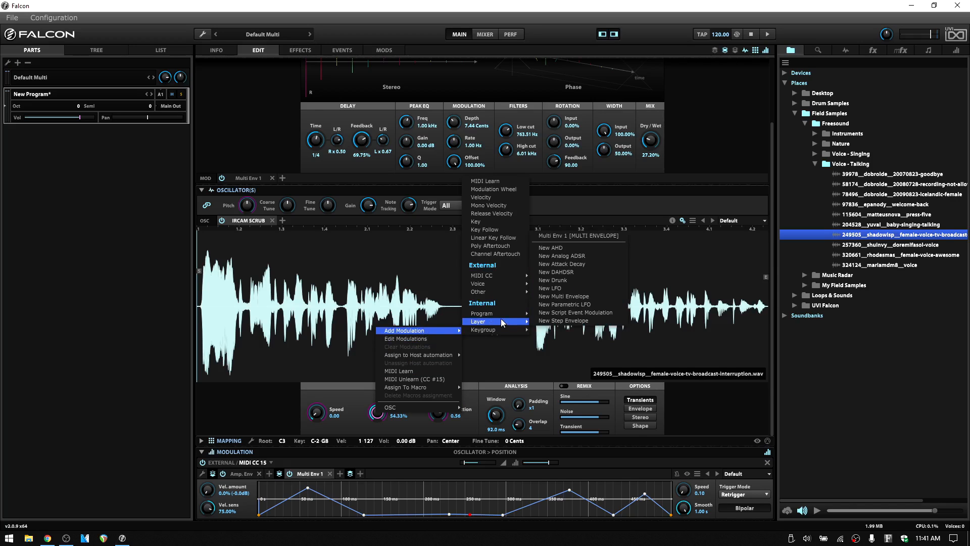
{"action": "left_click", "coordinate": [557, 289]}
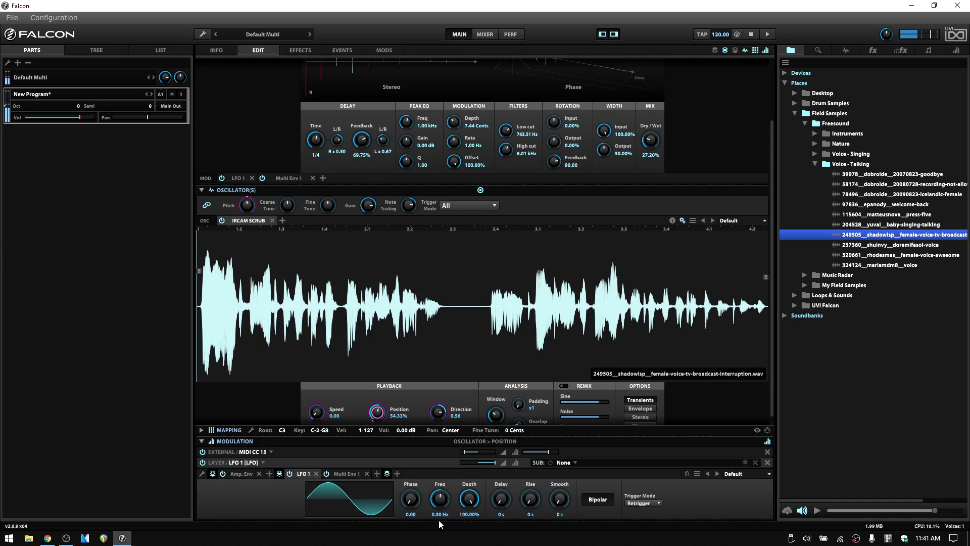
Set LFO 1's frequency to 2.79 Hz and depth to 2.00%, and reduce its modulation ratio on Position
{"action": "left_click_drag", "start_coordinate": [440, 504], "coordinate": [480, 464]}
{"action": "mouse_move", "coordinate": [490, 462]}
{"action": "left_click_drag", "start_coordinate": [467, 502], "coordinate": [468, 544]}
{"action": "left_click_drag", "start_coordinate": [470, 500], "coordinate": [468, 545]}
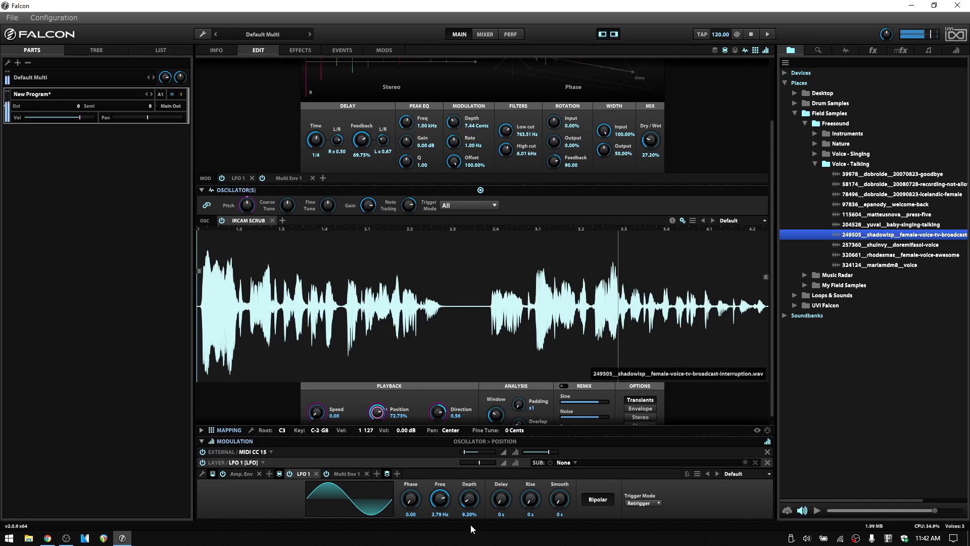
{"action": "left_click_drag", "start_coordinate": [470, 499], "coordinate": [470, 506]}
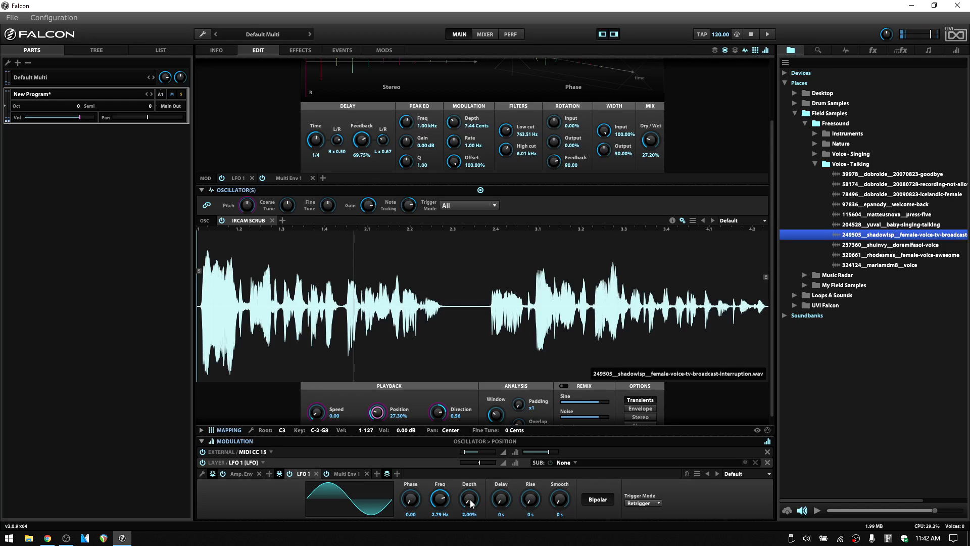
Switch LFO 1 to the Random S&H waveform, raise its modulation ratio and set its depth to about 26%
{"action": "left_click", "coordinate": [338, 499]}
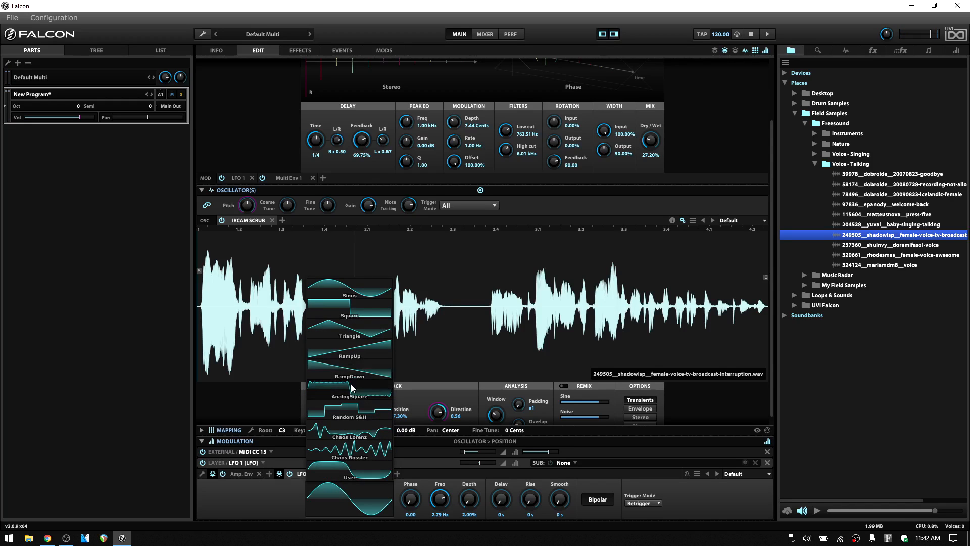
{"action": "left_click", "coordinate": [353, 417]}
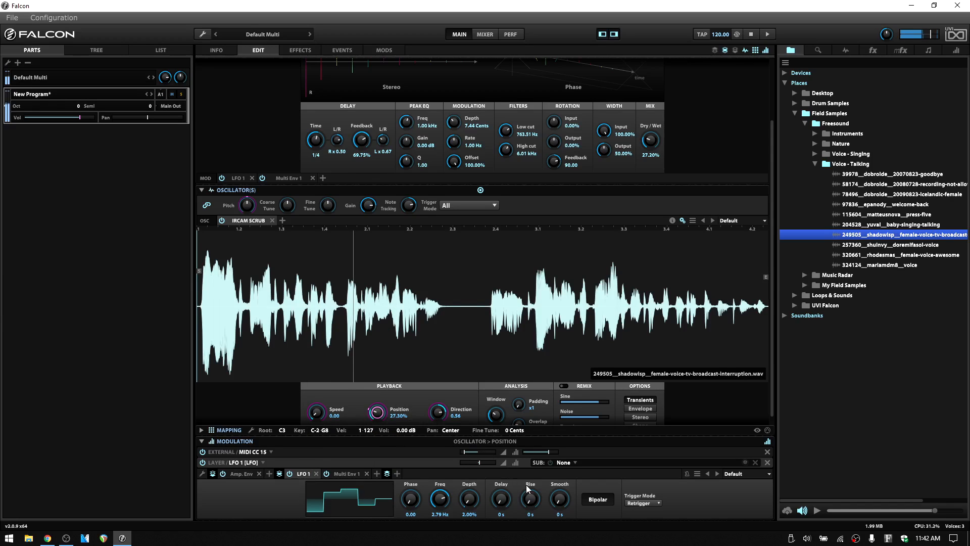
{"action": "left_click_drag", "start_coordinate": [480, 462], "coordinate": [491, 462]}
{"action": "left_click_drag", "start_coordinate": [473, 500], "coordinate": [470, 466]}
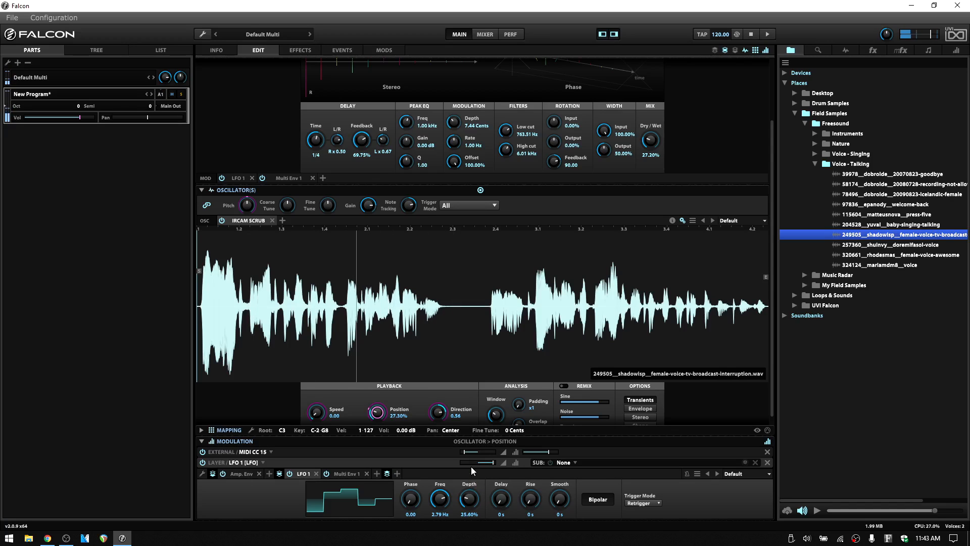
Adjust LFO 1 to a depth of 5.20%, frequency of 5.13 Hz, rise of 841 ms and smoothing of 312 us
{"action": "left_click_drag", "start_coordinate": [561, 501], "coordinate": [562, 400]}
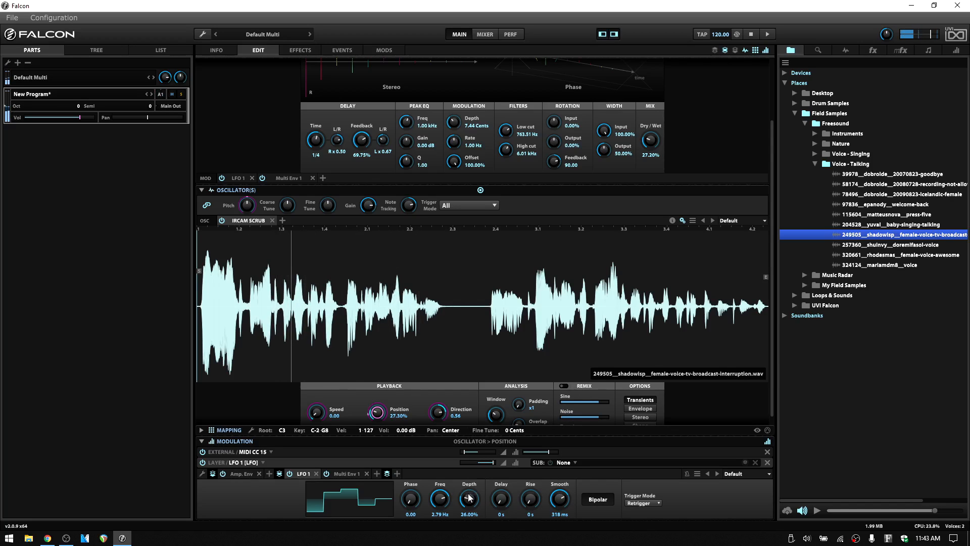
{"action": "left_click_drag", "start_coordinate": [469, 500], "coordinate": [469, 511]}
{"action": "left_click_drag", "start_coordinate": [562, 489], "coordinate": [556, 545]}
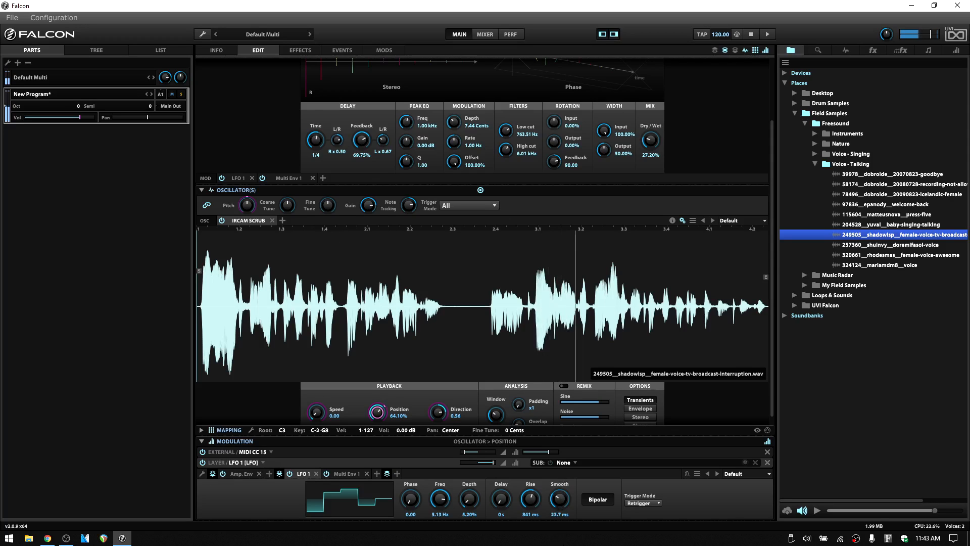
{"action": "left_click_drag", "start_coordinate": [558, 499], "coordinate": [561, 530]}
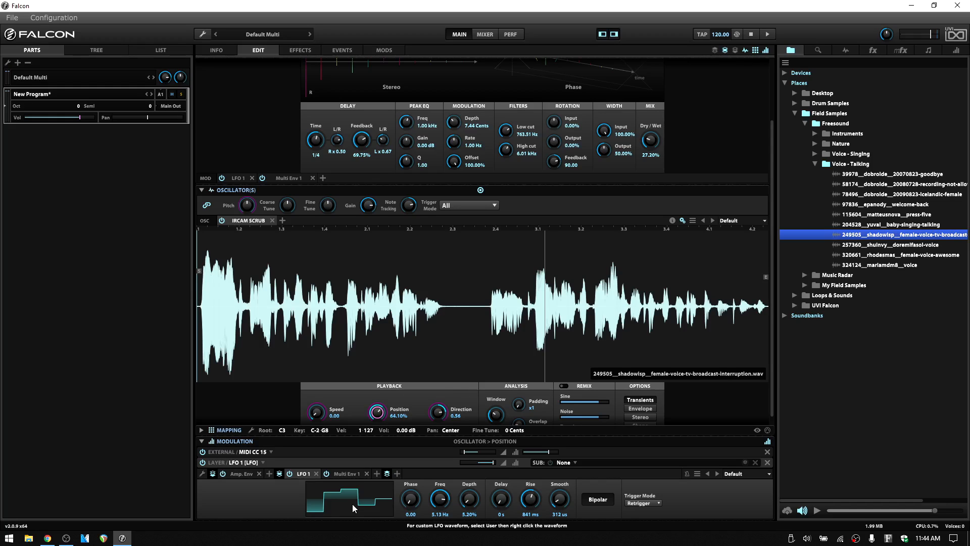
Remove LFO 1 and modulate Position with a new layer-level step envelope instead
{"action": "left_click", "coordinate": [316, 474]}
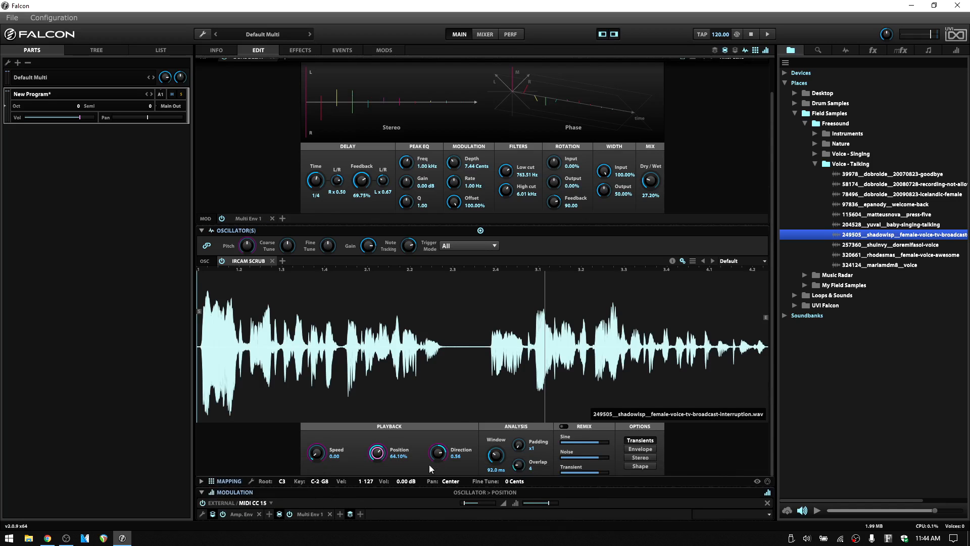
{"action": "right_click", "coordinate": [376, 457]}
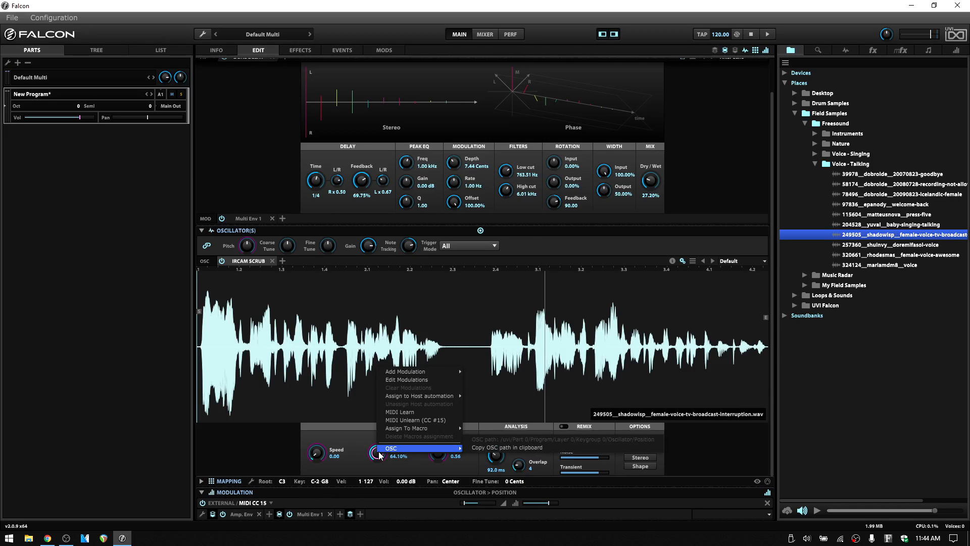
{"action": "mouse_move", "coordinate": [427, 371]}
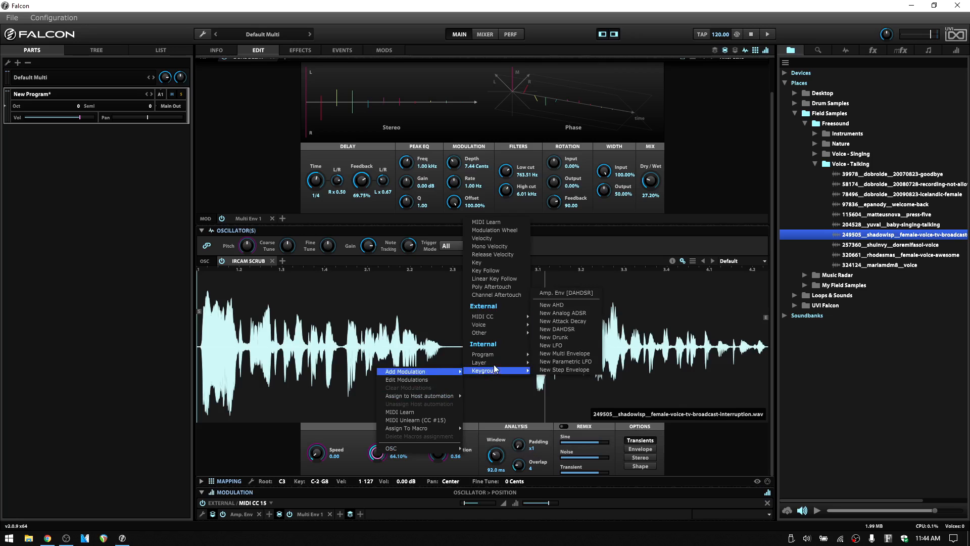
{"action": "mouse_move", "coordinate": [498, 360]}
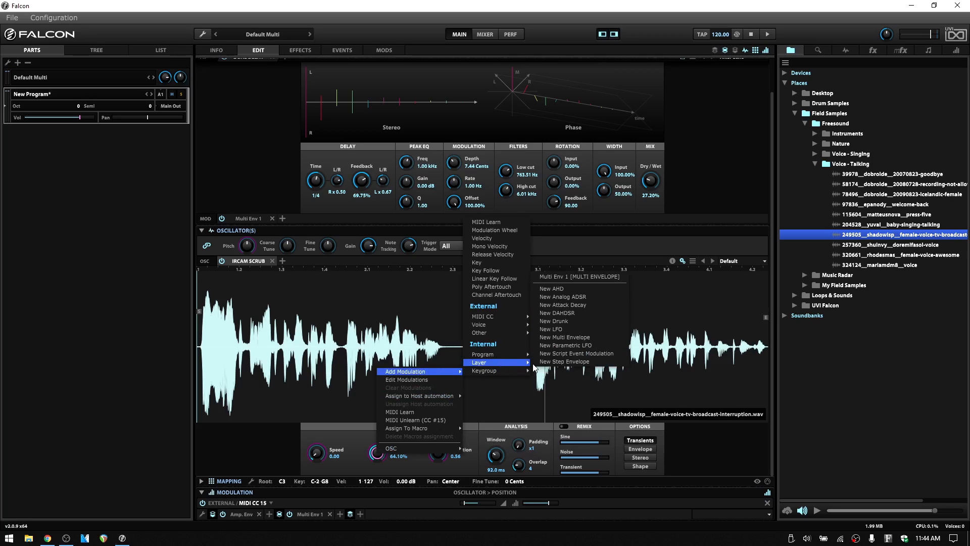
{"action": "left_click", "coordinate": [574, 361]}
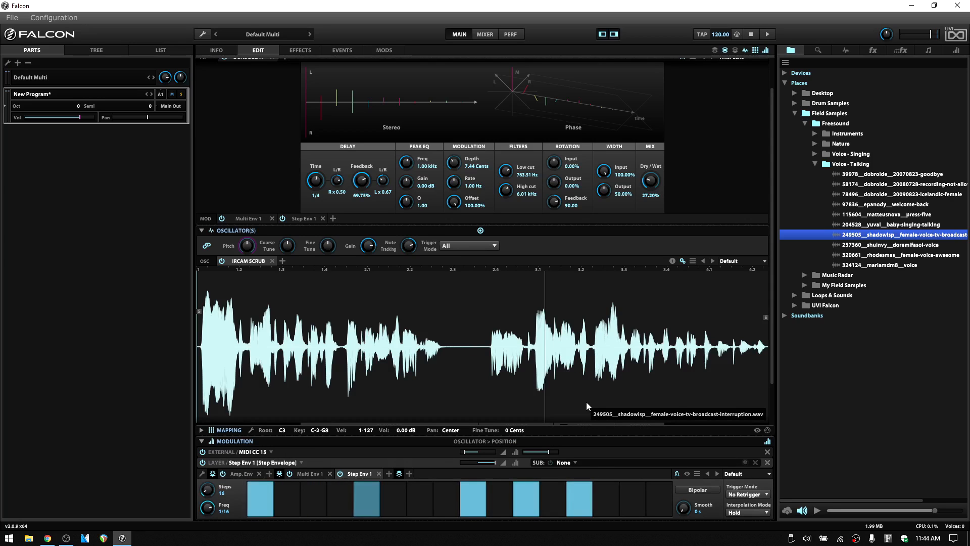
Load the Fushia preset from the Basic category into the step envelope and make it bipolar
{"action": "left_click", "coordinate": [768, 474]}
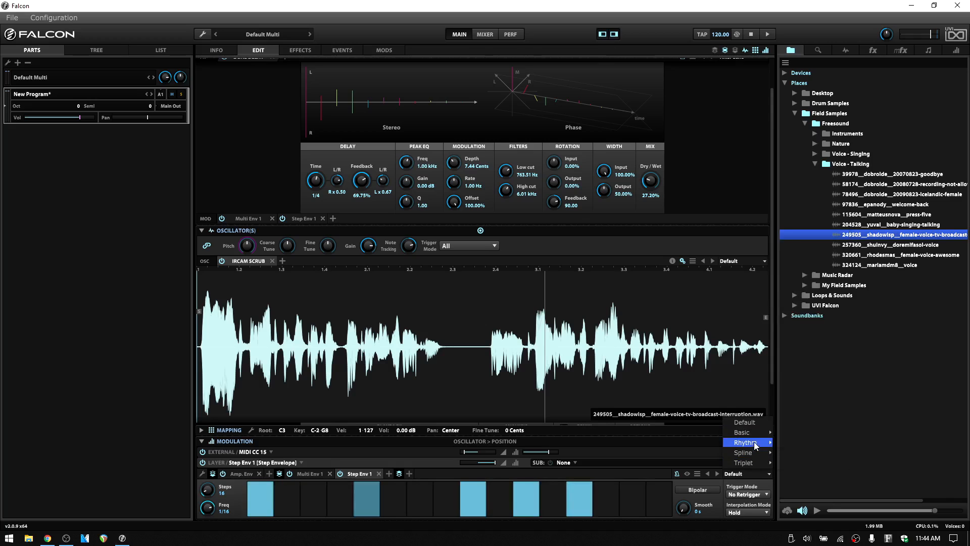
{"action": "mouse_move", "coordinate": [755, 431]}
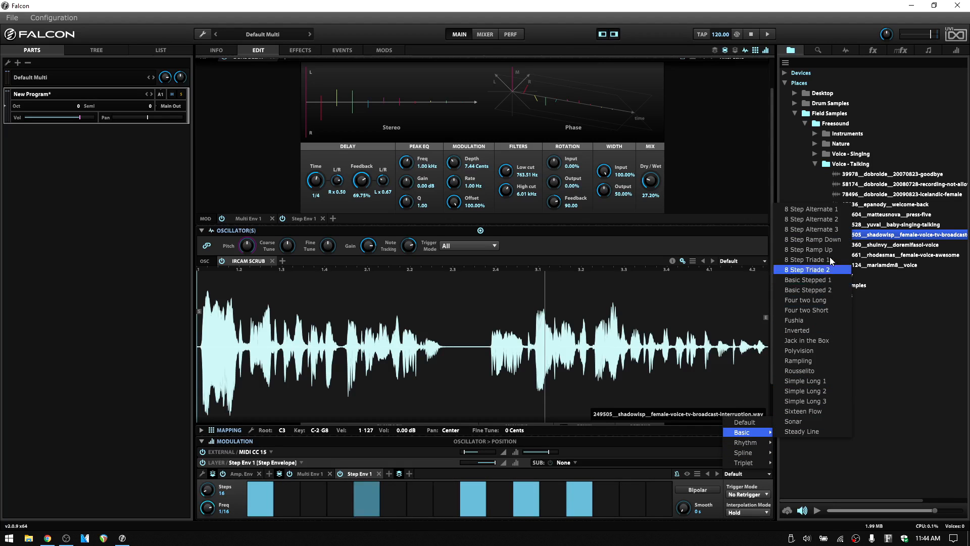
{"action": "left_click", "coordinate": [811, 321]}
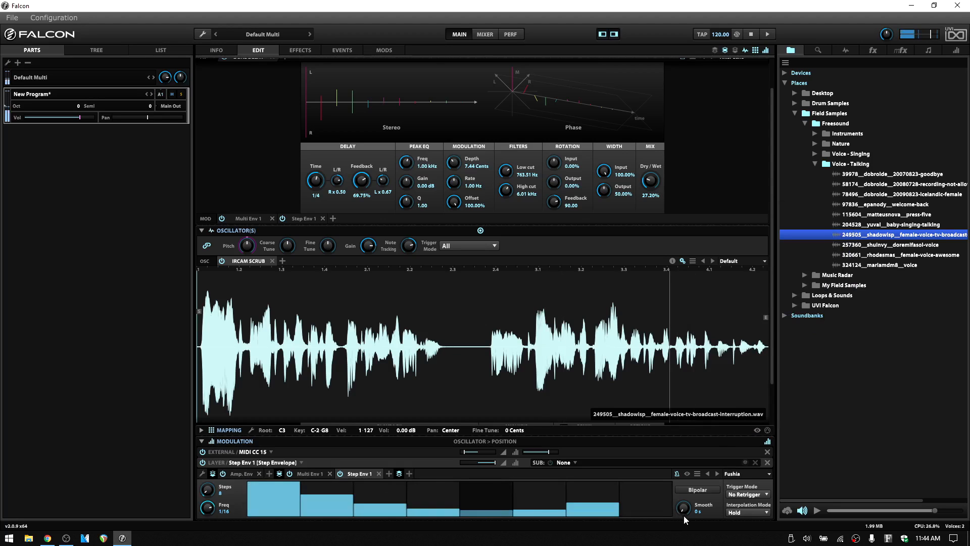
{"action": "left_click", "coordinate": [695, 487]}
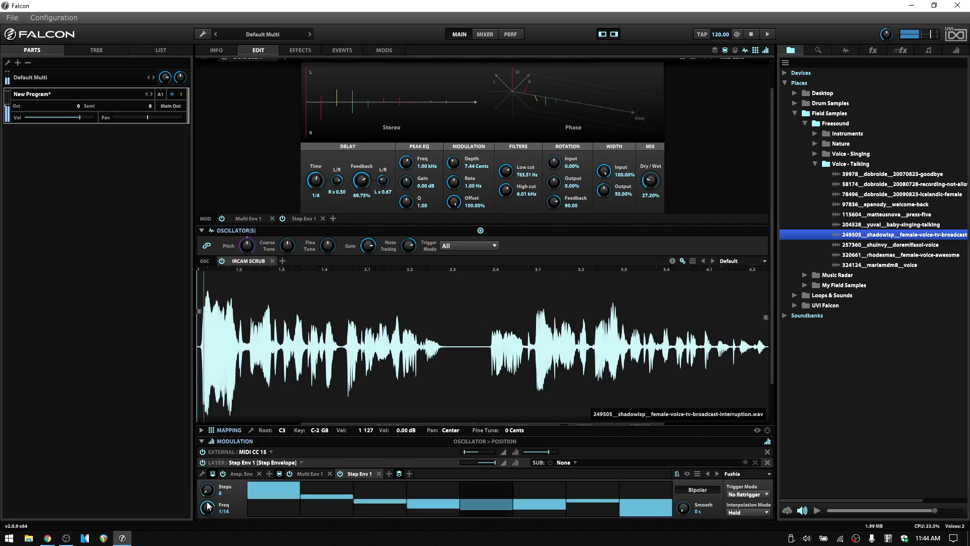
Set the step envelope's frequency to 1/1 and its smoothing to 19.1 ms, keeping bipolar mode on
{"action": "mouse_move", "coordinate": [208, 505]}
{"action": "left_mouse_down"}
{"action": "mouse_move", "coordinate": [207, 539]}
{"action": "mouse_move", "coordinate": [208, 513]}
{"action": "left_mouse_up"}
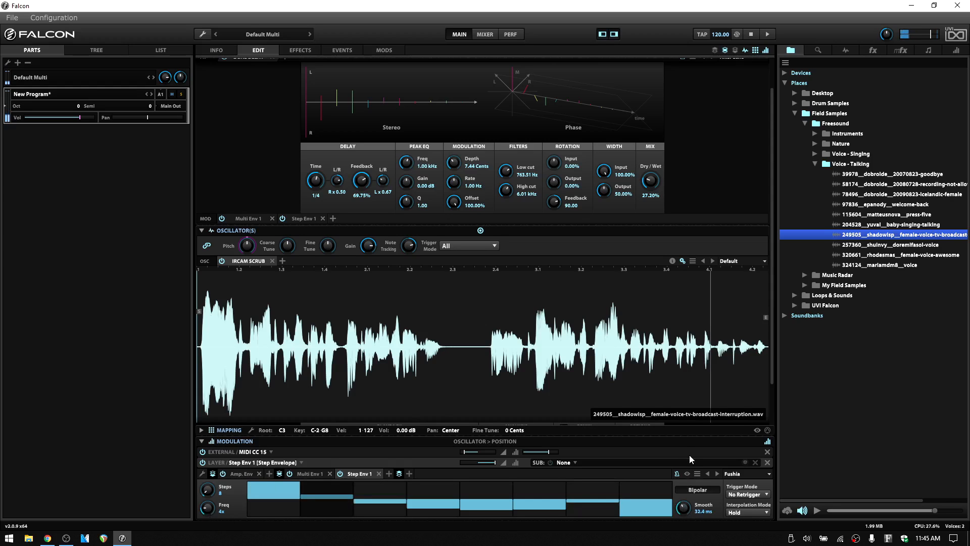
{"action": "left_click", "coordinate": [699, 489]}
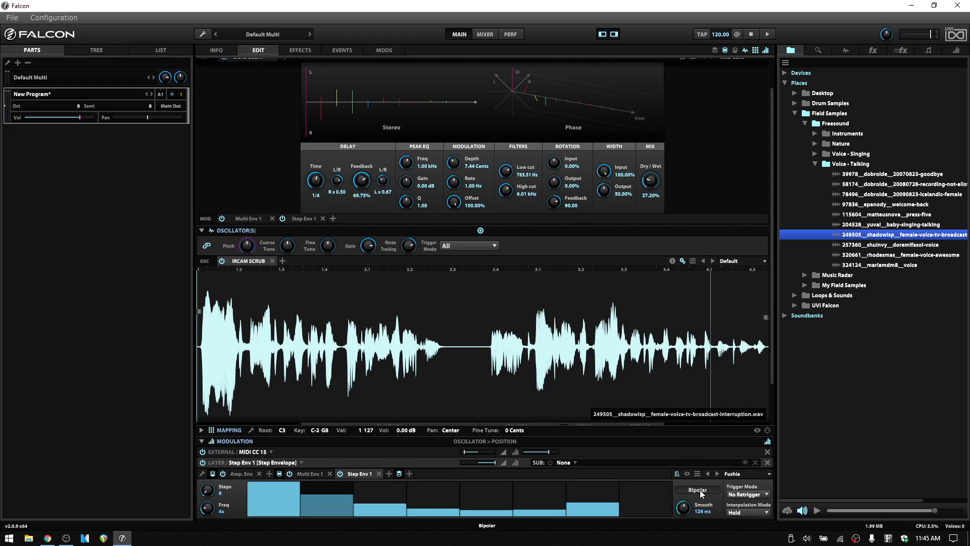
{"action": "left_click", "coordinate": [699, 489]}
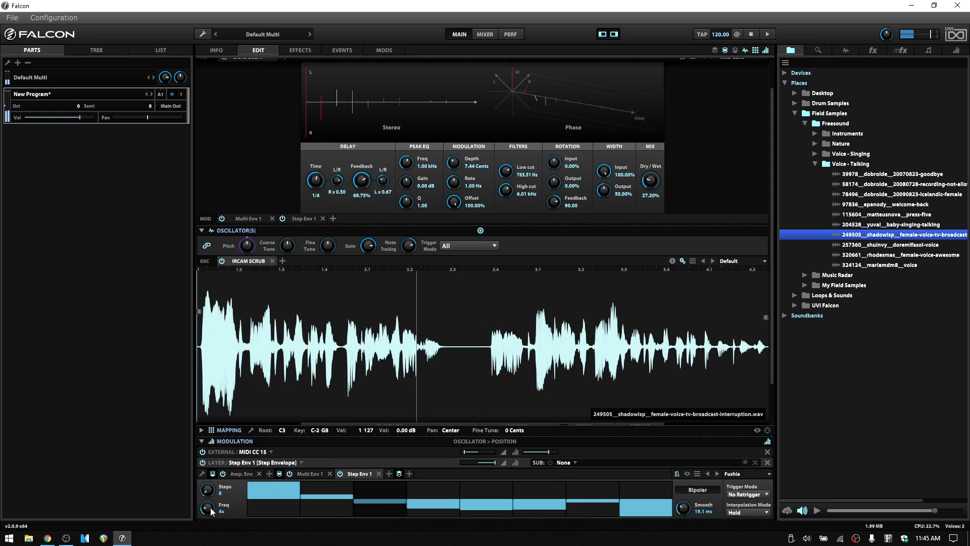
{"action": "left_click_drag", "start_coordinate": [210, 508], "coordinate": [211, 491]}
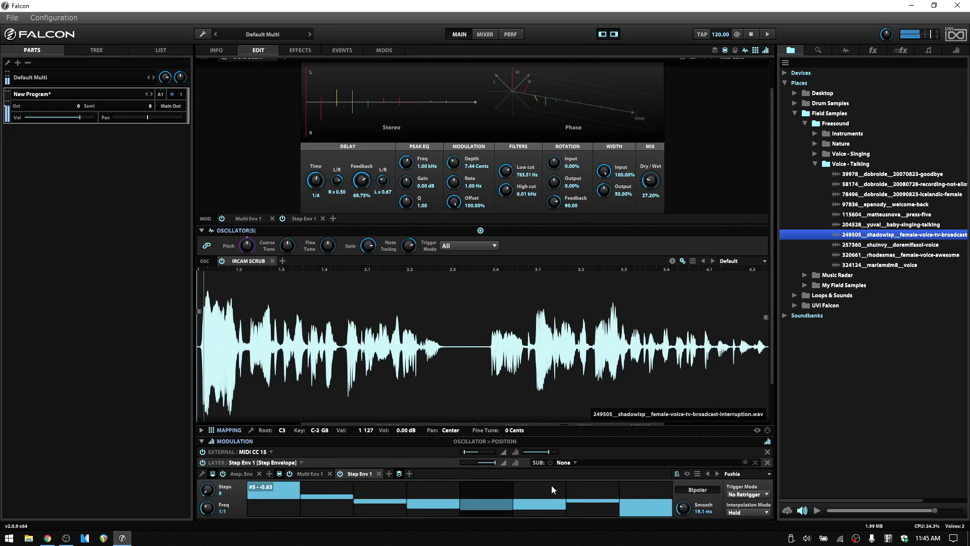
Load the Jack in the Box preset in the step envelope and raise steps 15, 16, 19 and 20 to partial heights
{"action": "left_click", "coordinate": [717, 473]}
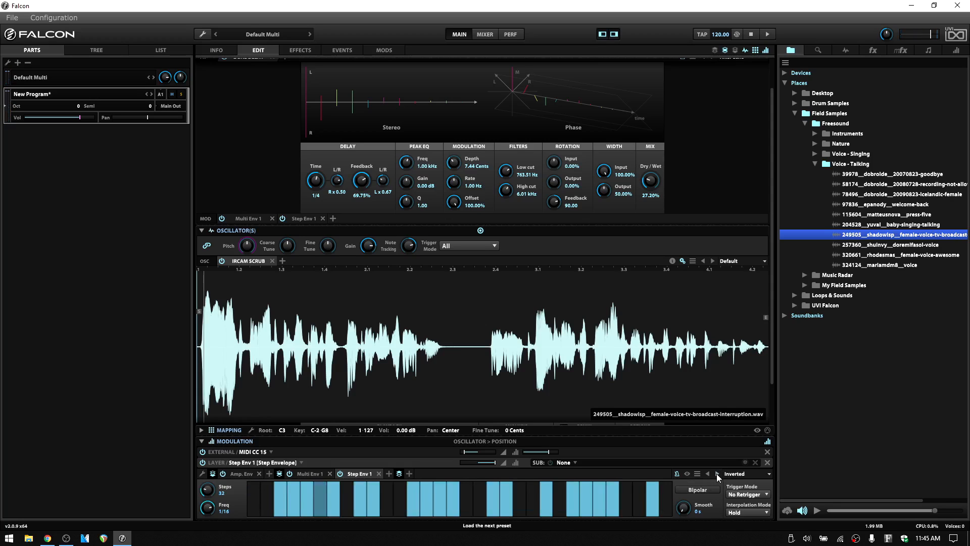
{"action": "left_click", "coordinate": [695, 491]}
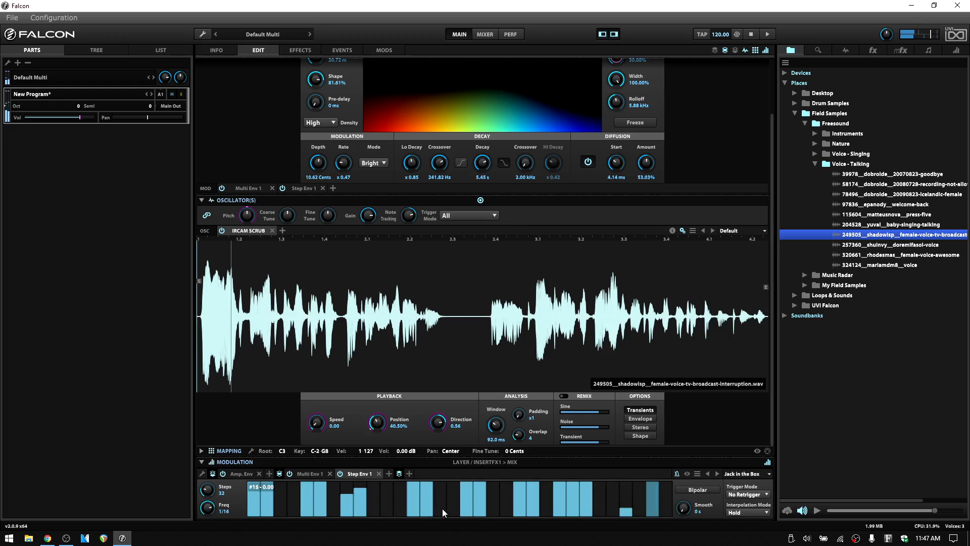
{"action": "left_click", "coordinate": [437, 500]}
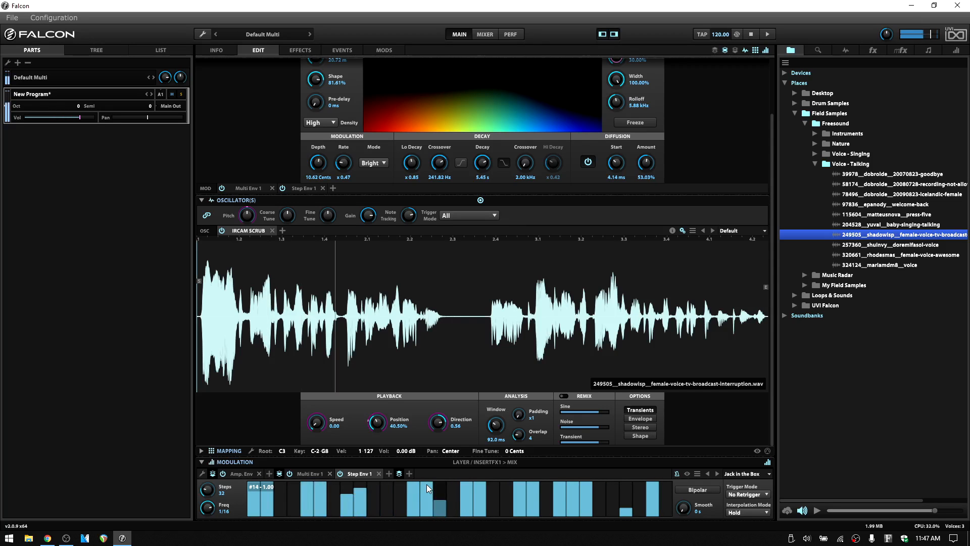
{"action": "left_click", "coordinate": [453, 499]}
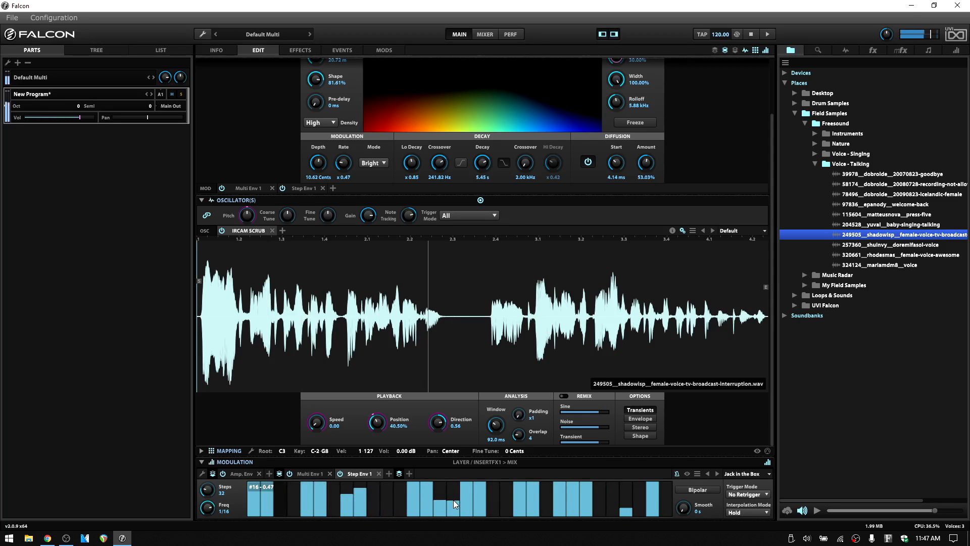
{"action": "left_click", "coordinate": [495, 499]}
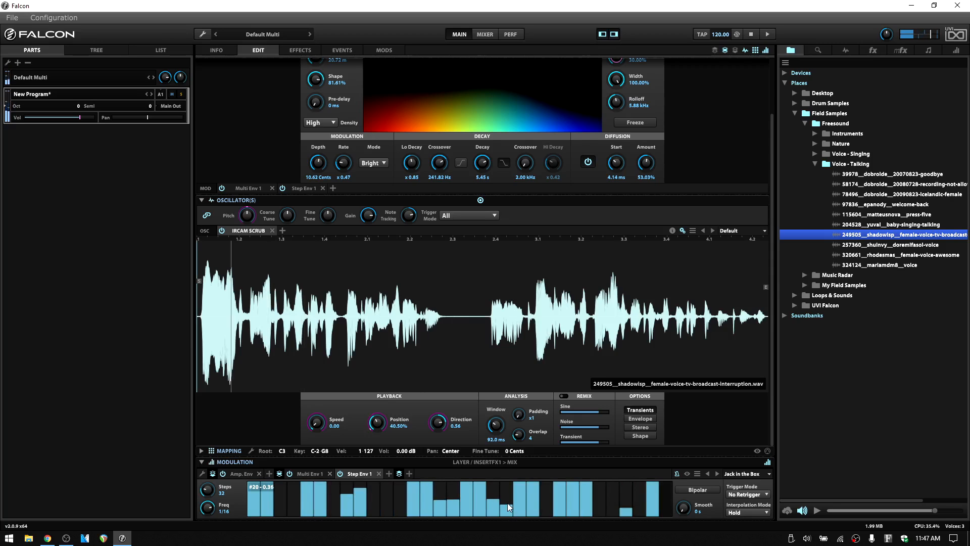
{"action": "left_click", "coordinate": [507, 499]}
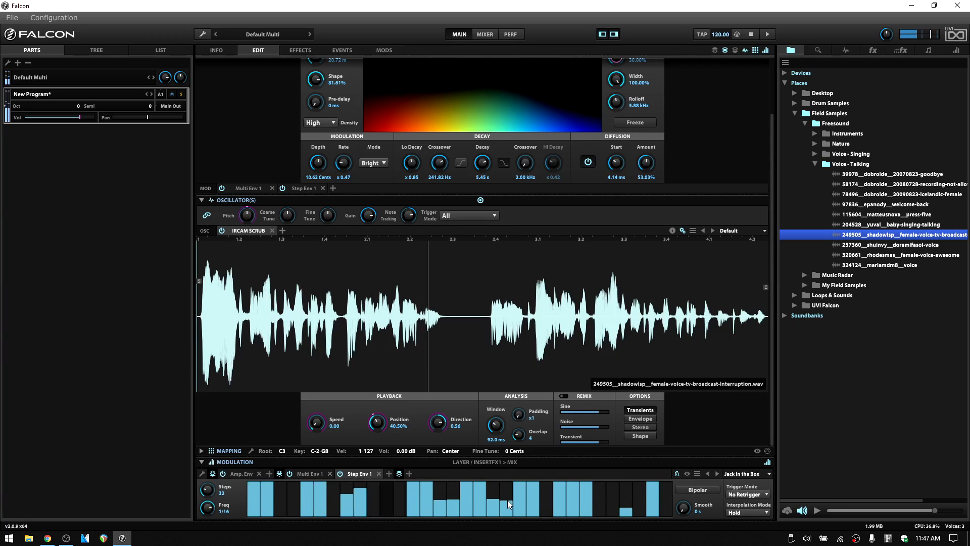
{"action": "left_click", "coordinate": [571, 505]}
Try the 16 Step Rhythm 1 preset at a frequency of 1/4 and remove the step envelope from the layer
{"action": "left_click", "coordinate": [717, 473]}
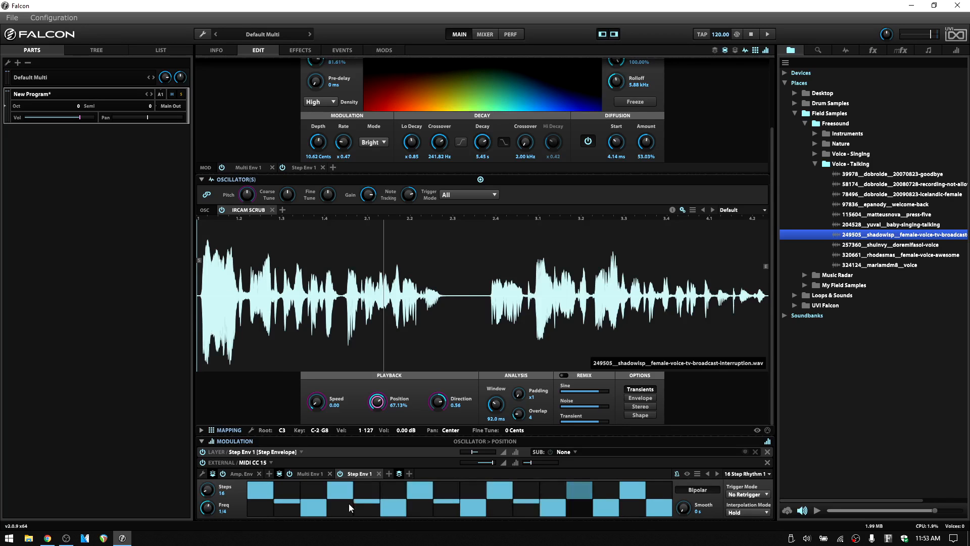
{"action": "left_click", "coordinate": [378, 474]}
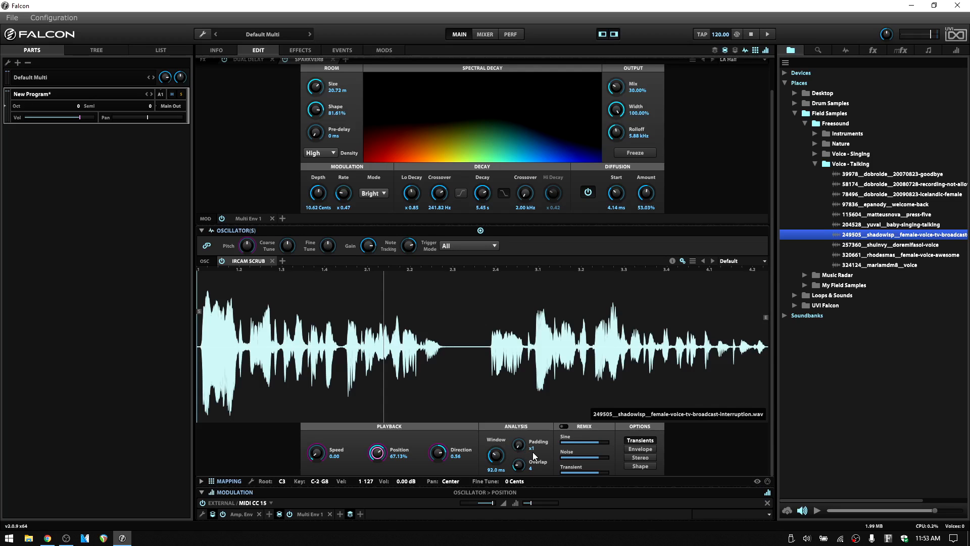
Try the oscillator's analysis padding at x4 and return it to x1
{"action": "left_click_drag", "start_coordinate": [518, 444], "coordinate": [520, 437]}
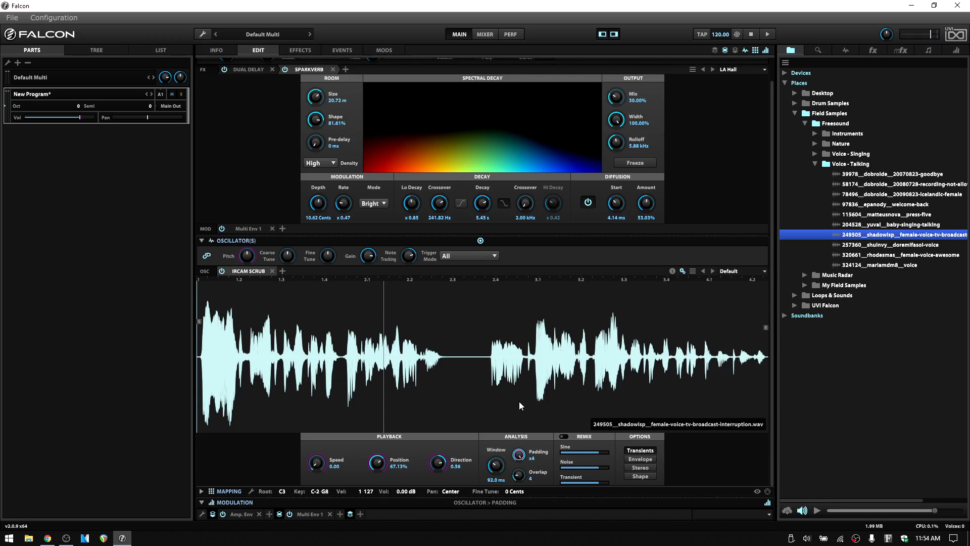
{"action": "left_click_drag", "start_coordinate": [517, 457], "coordinate": [516, 530]}
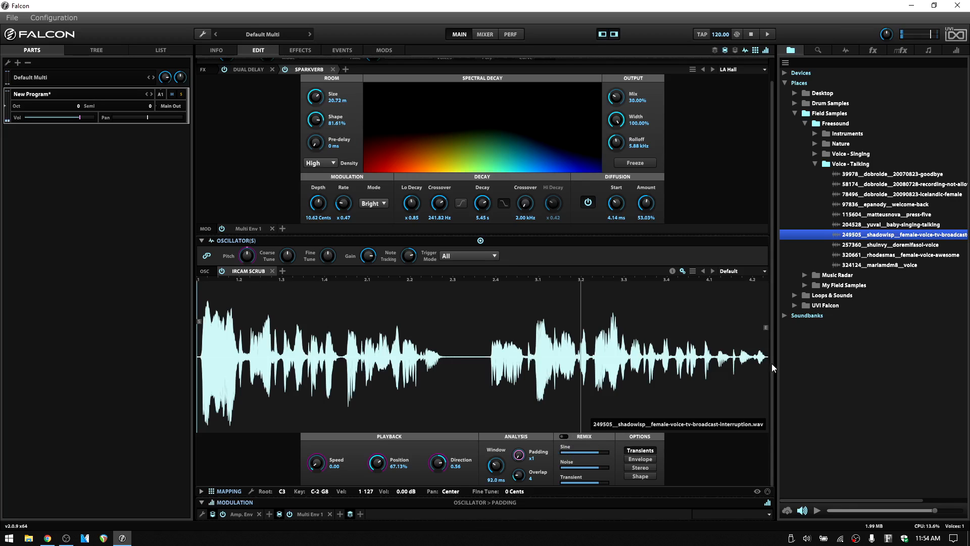
Remove the MIDI assignments from the oscillator's playback controls and reset speed to 1.00, position to 0.00% and direction to 1.00
{"action": "right_click", "coordinate": [378, 462]}
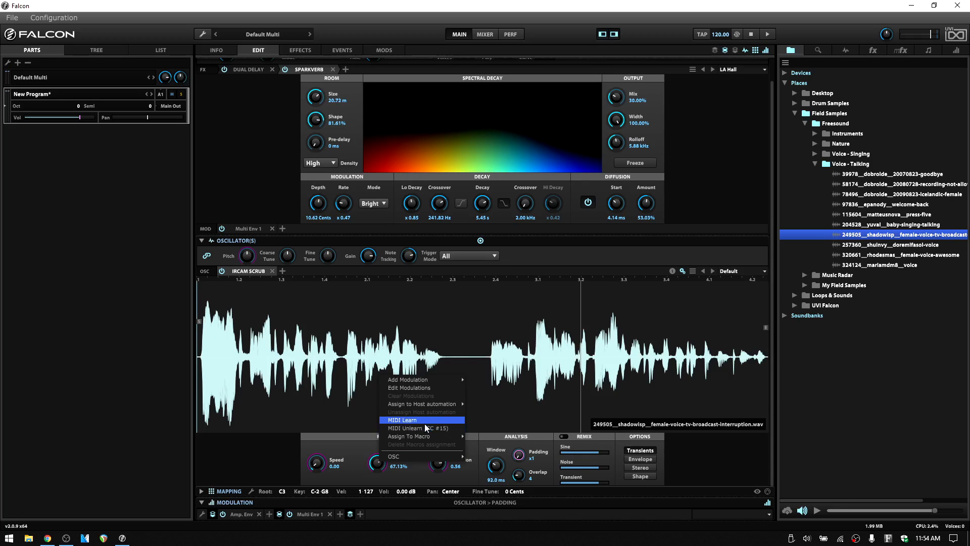
{"action": "right_click", "coordinate": [317, 463]}
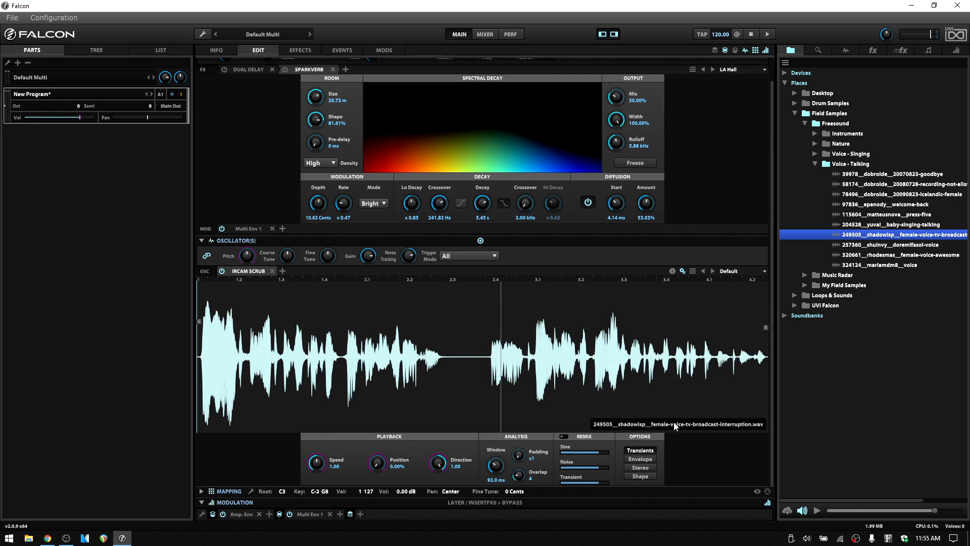
Enable Remix on the oscillator and try the sine component alone at 3.71 dB, with the noise and transient levels at minimum
{"action": "left_click", "coordinate": [567, 436]}
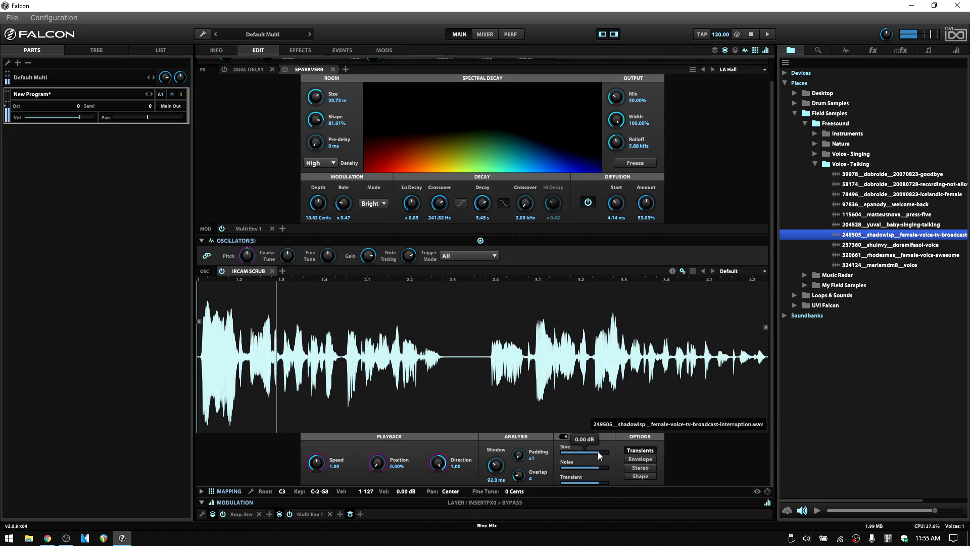
{"action": "left_click_drag", "start_coordinate": [598, 450], "coordinate": [545, 449]}
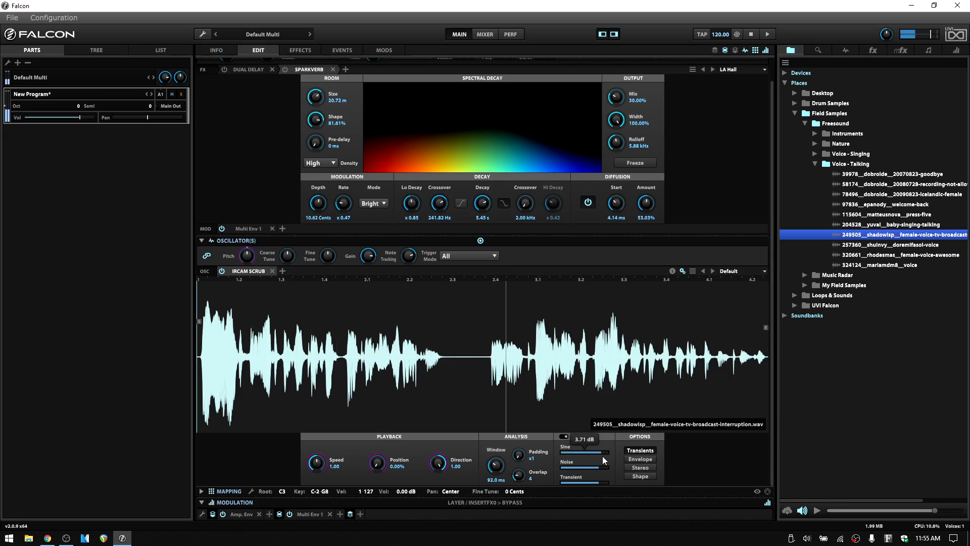
{"action": "left_click_drag", "start_coordinate": [599, 466], "coordinate": [553, 468]}
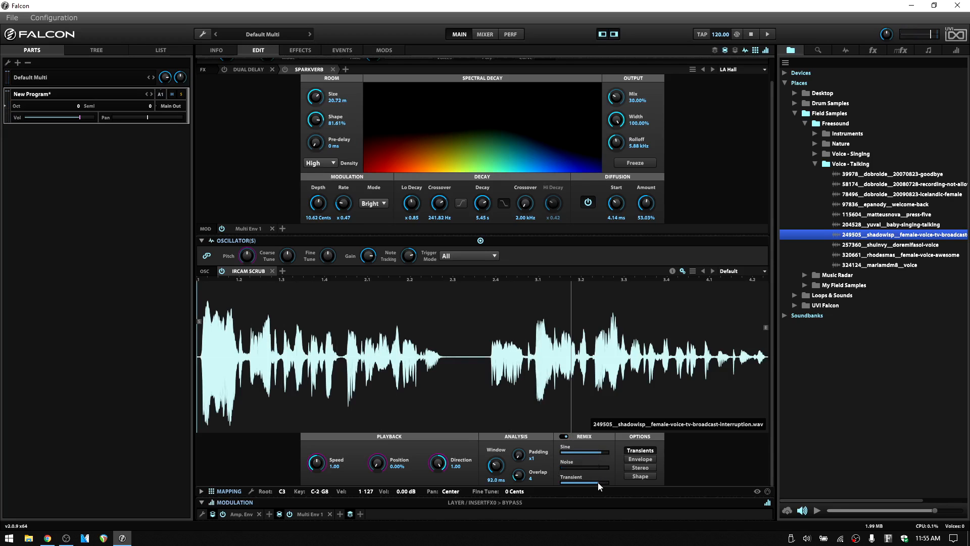
{"action": "left_click_drag", "start_coordinate": [598, 481], "coordinate": [561, 480]}
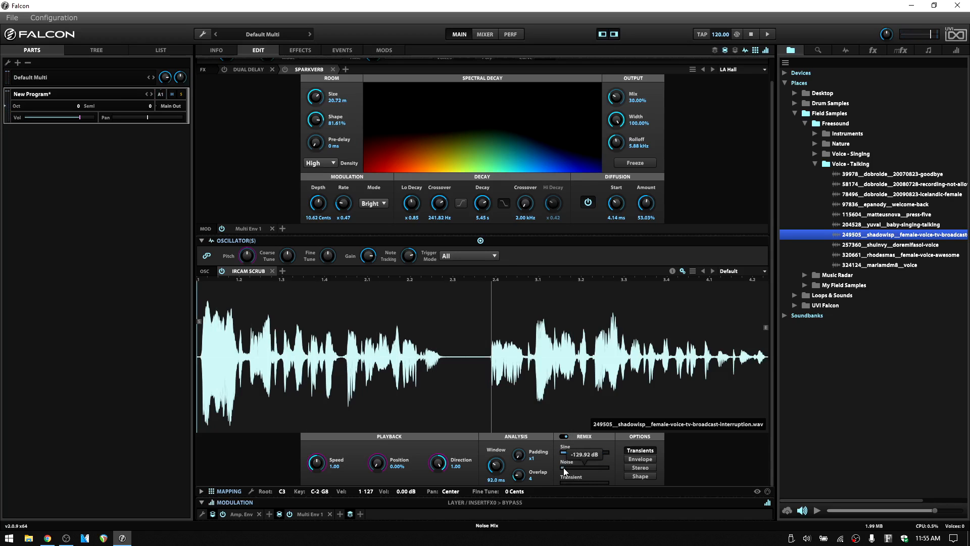
Try the noise component alone at 2.41 dB, and the transient component alone with noise back at minimum
{"action": "left_click_drag", "start_coordinate": [564, 468], "coordinate": [596, 471]}
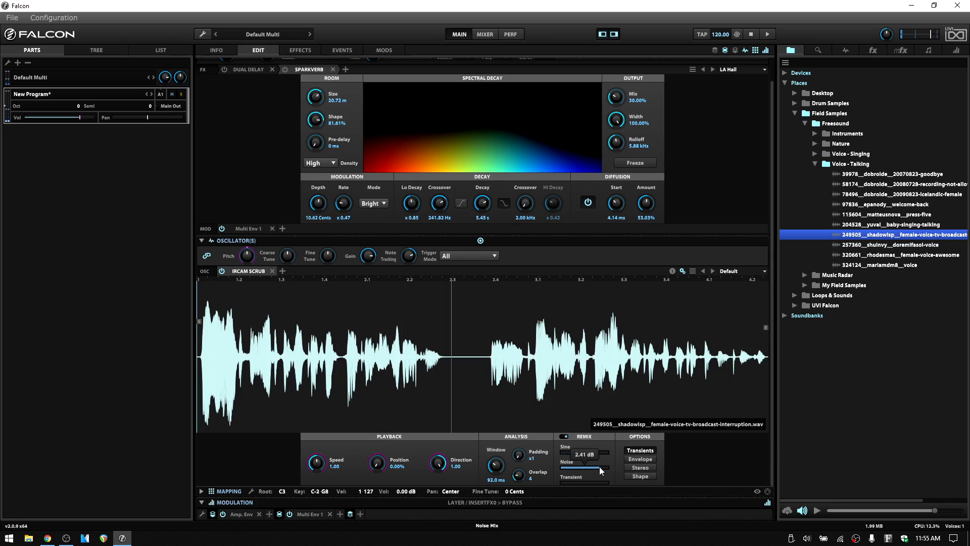
{"action": "left_click_drag", "start_coordinate": [600, 467], "coordinate": [584, 482]}
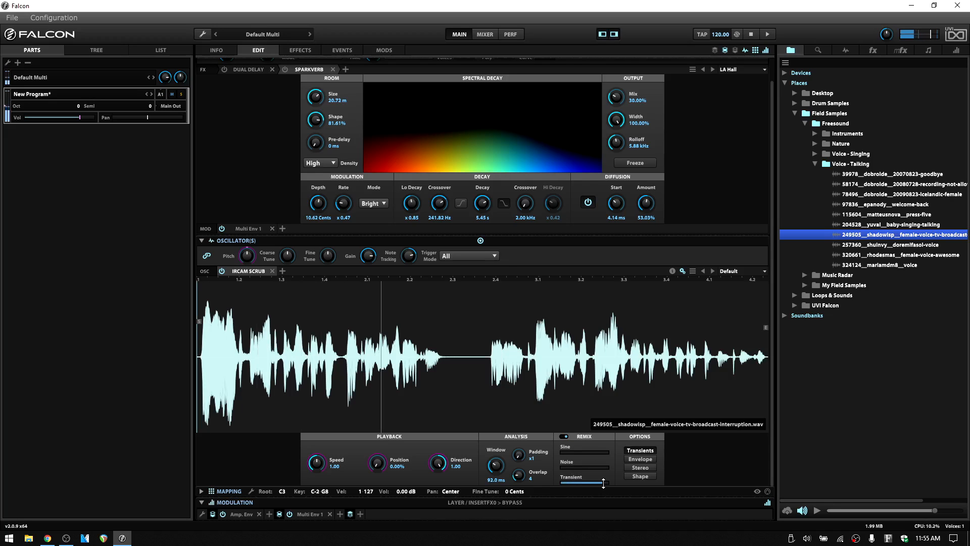
Raise the noise level again, bring the sine level up to 4.98 dB, and turn Remix off
{"action": "left_click", "coordinate": [563, 467]}
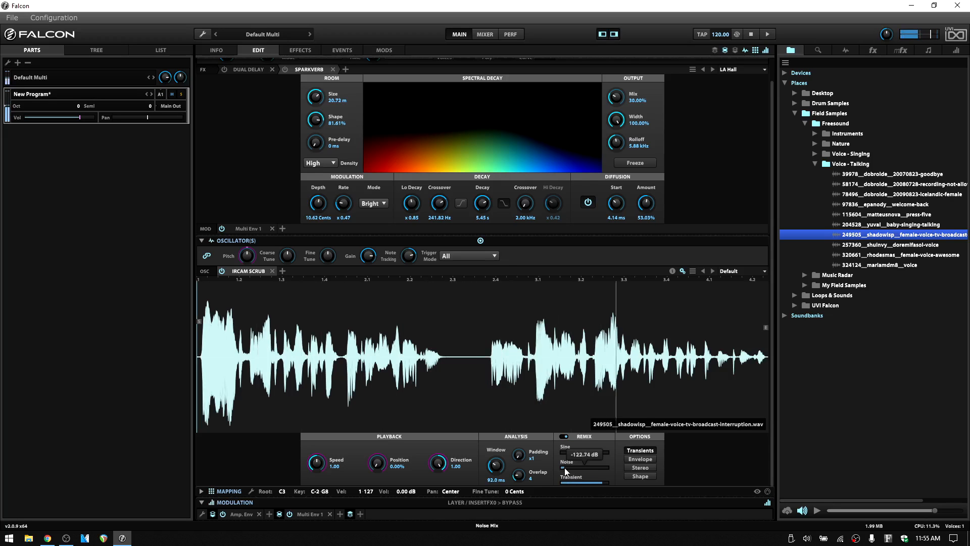
{"action": "left_click_drag", "start_coordinate": [565, 468], "coordinate": [604, 460]}
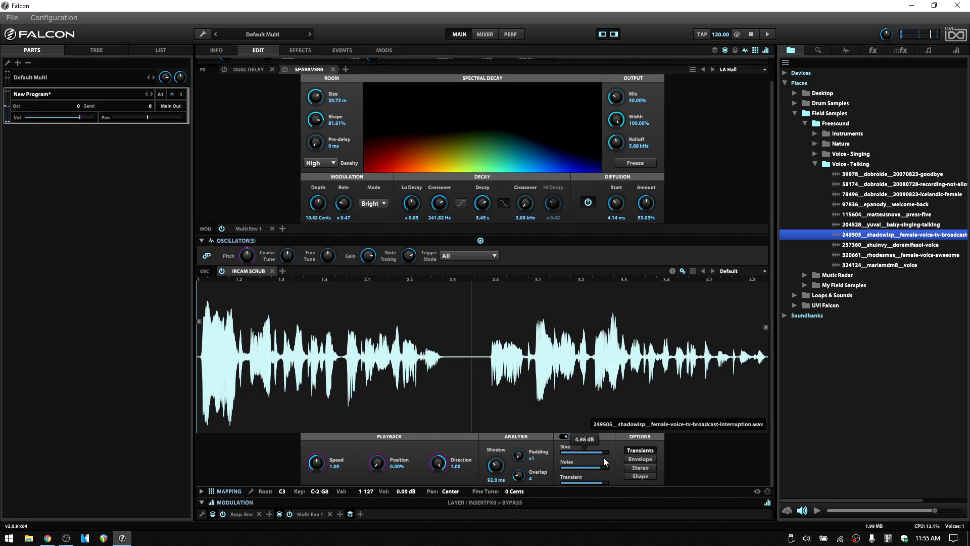
{"action": "left_click", "coordinate": [562, 438]}
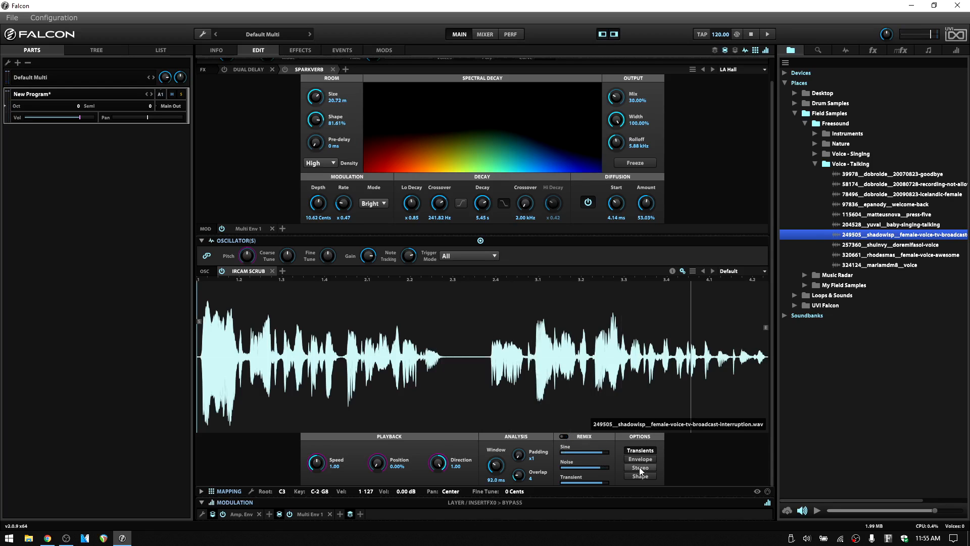